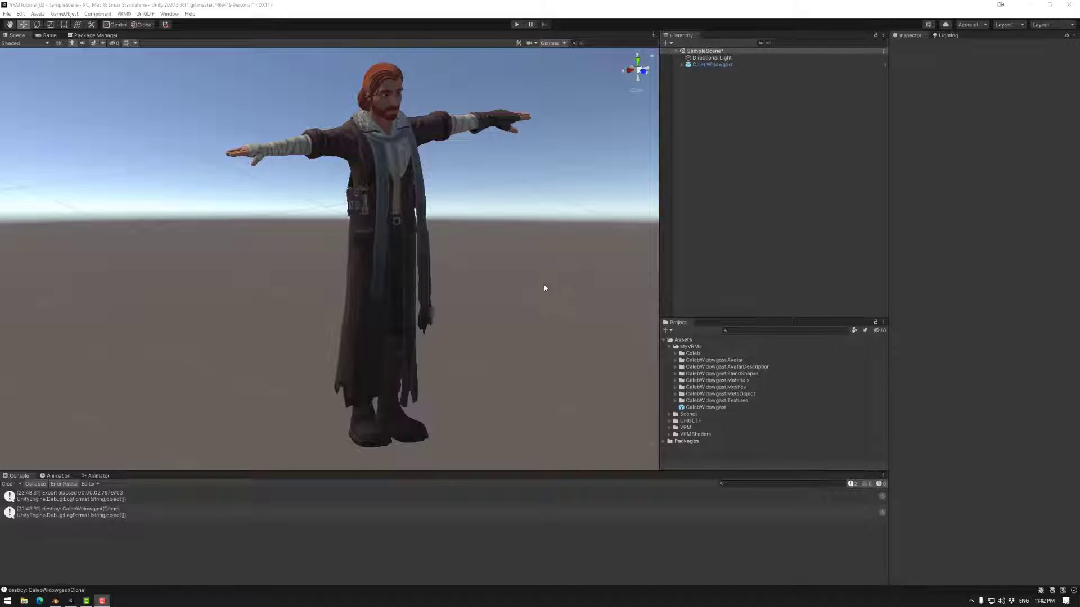
# Play the scene and slide CalebWidowgast left and back along X to watch the scarf swing.
pyautogui.click(518, 25)
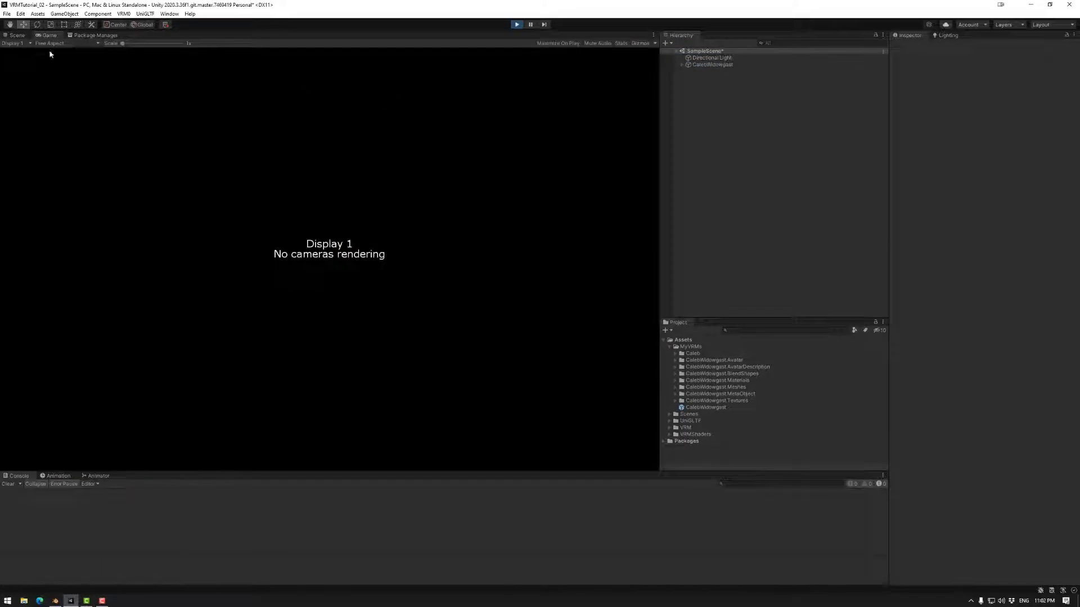
pyautogui.click(17, 36)
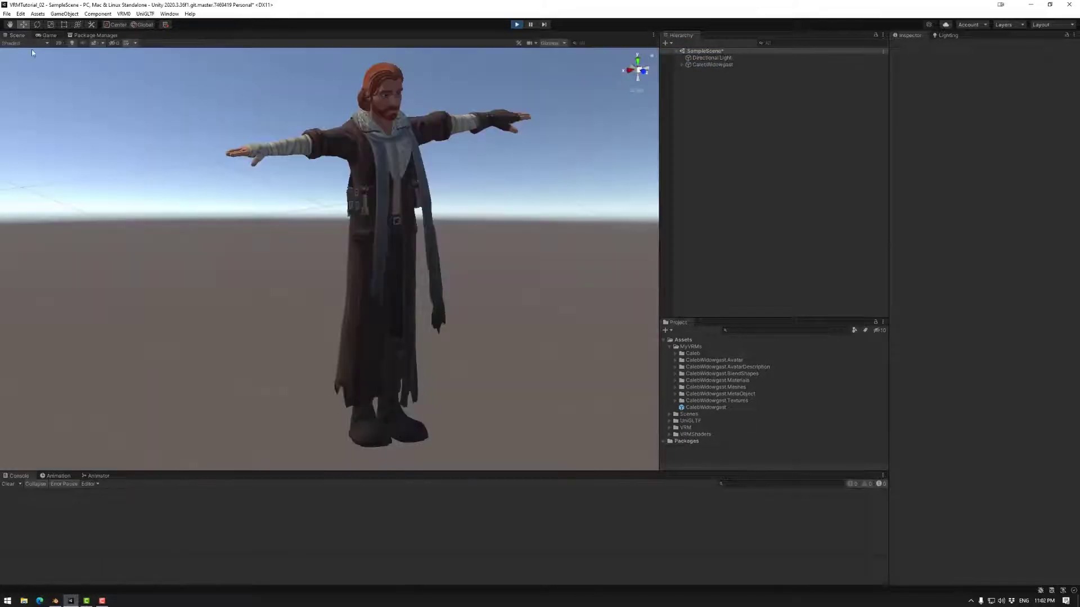
pyautogui.click(710, 64)
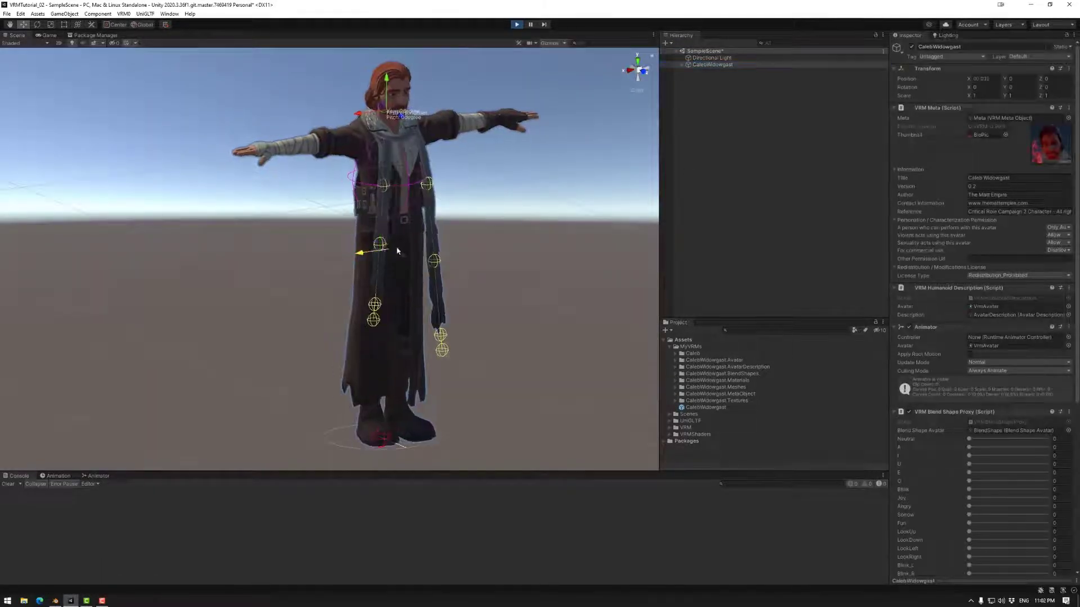
pyautogui.moveTo(470, 235); pyautogui.dragTo(370, 288)
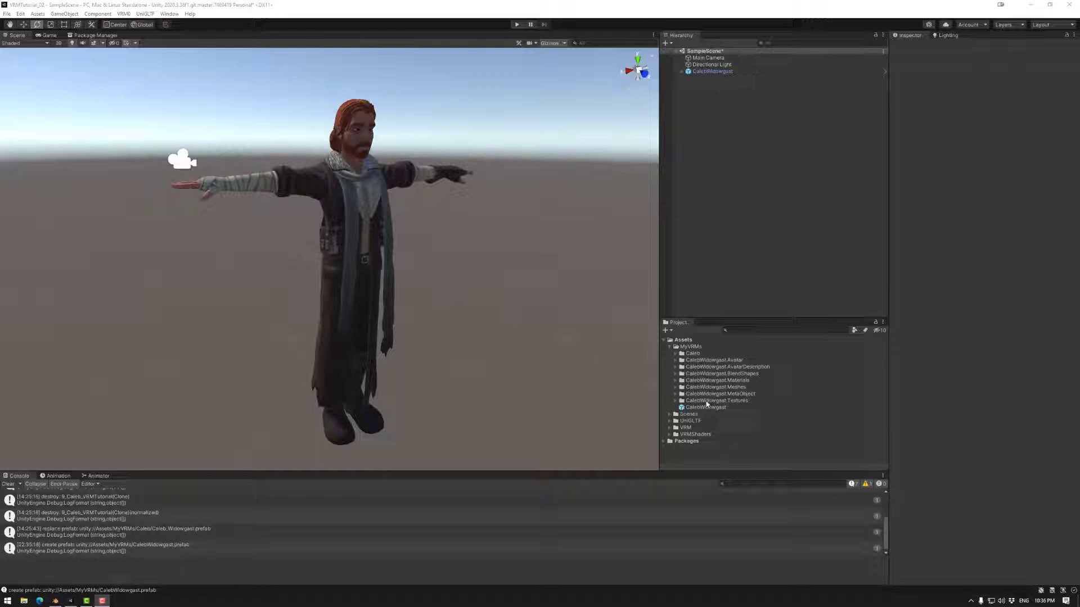
# Delete CalebWidowgast from the scene and launch VRM0 Import from VRM 0.x.
pyautogui.click(704, 71)
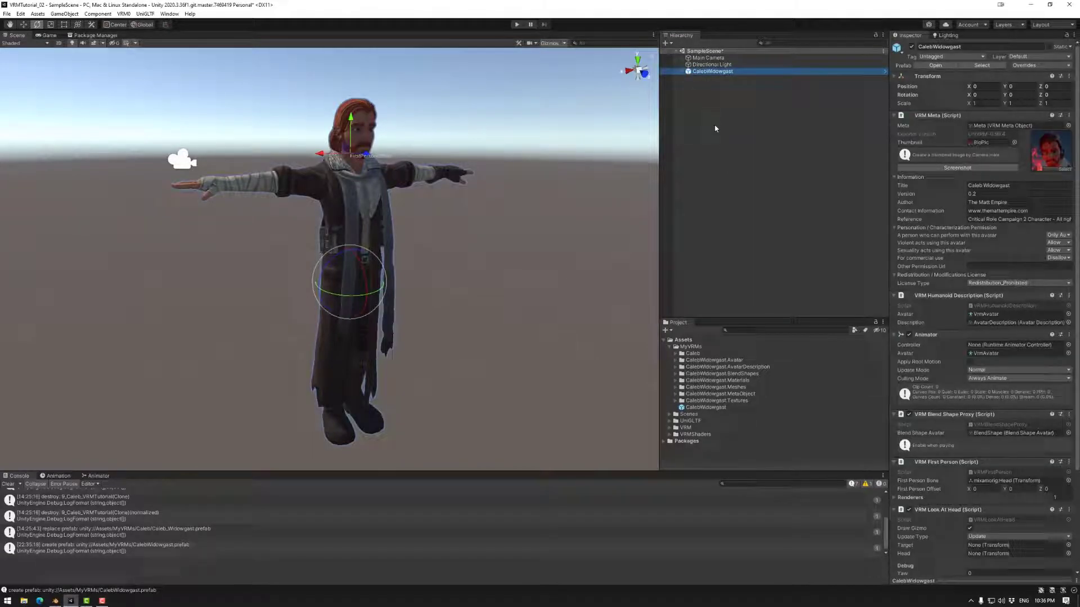
pyautogui.press('Delete')
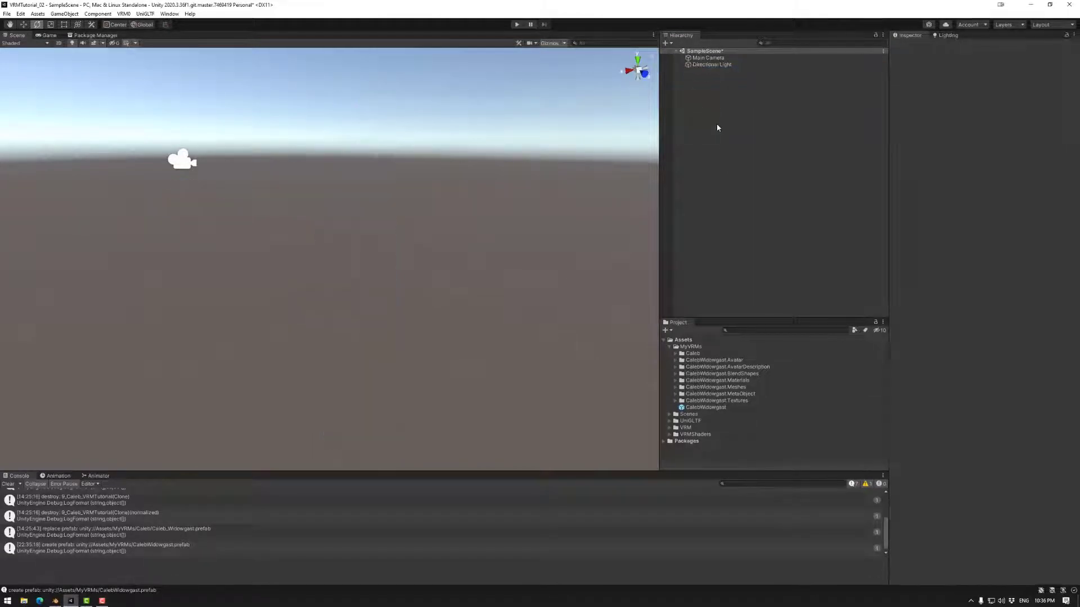
pyautogui.click(123, 14)
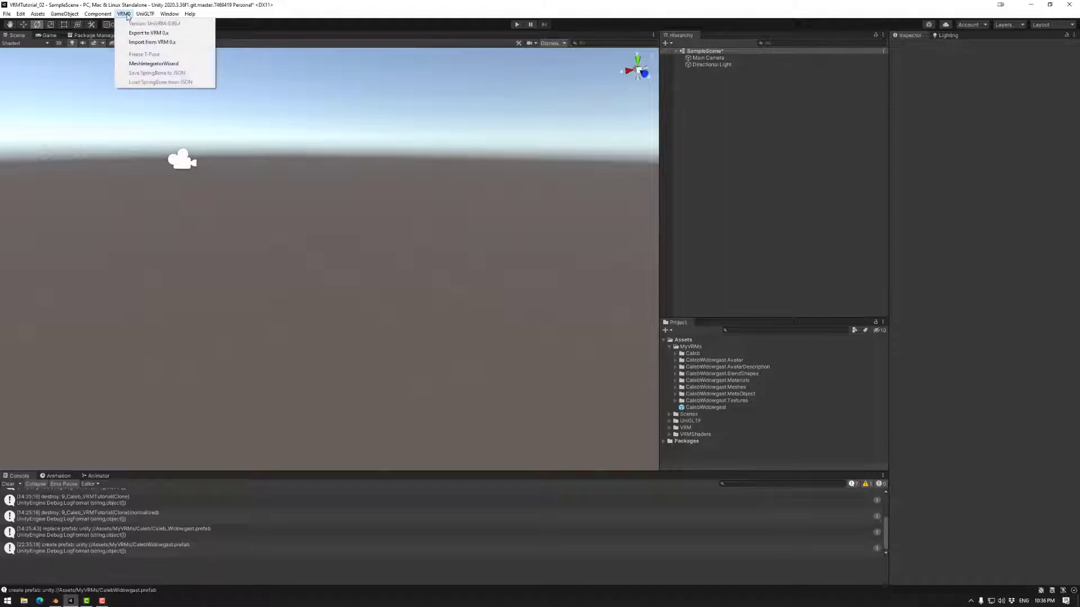
pyautogui.click(141, 43)
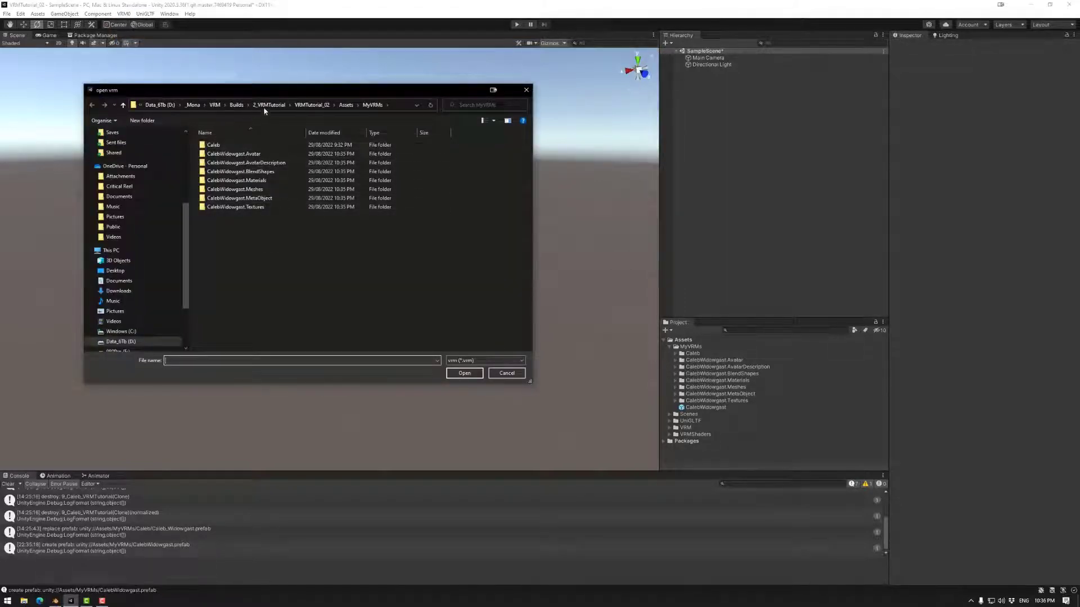
# Import the avatar's .vrm from the _Mona VRM folder, overwriting CalebWidowgast.prefab in MyVRMs.
pyautogui.click(193, 105)
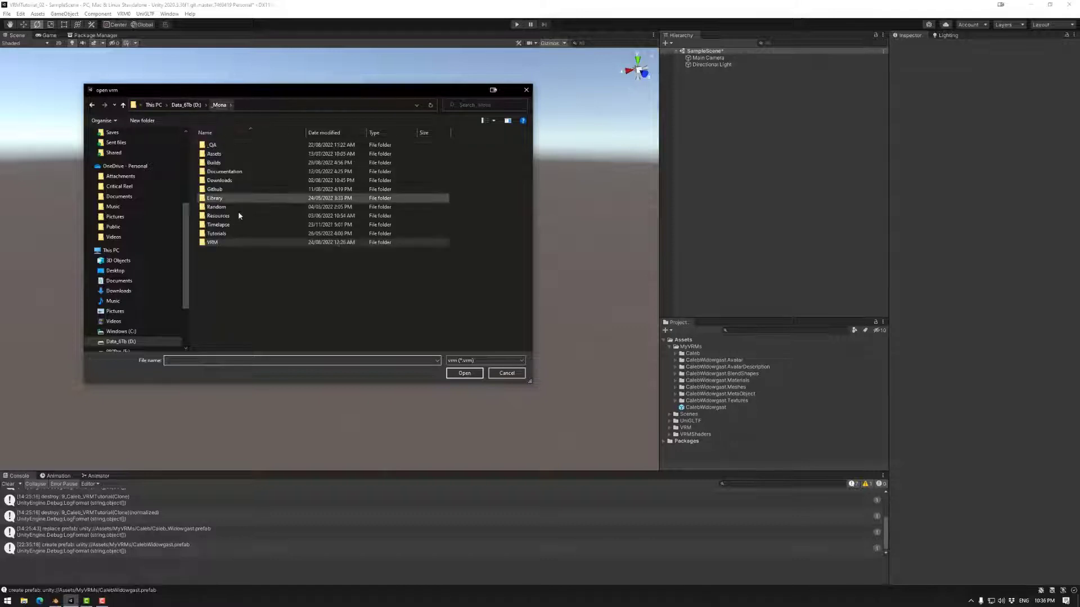
pyautogui.doubleClick(212, 242)
pyautogui.doubleClick(221, 179)
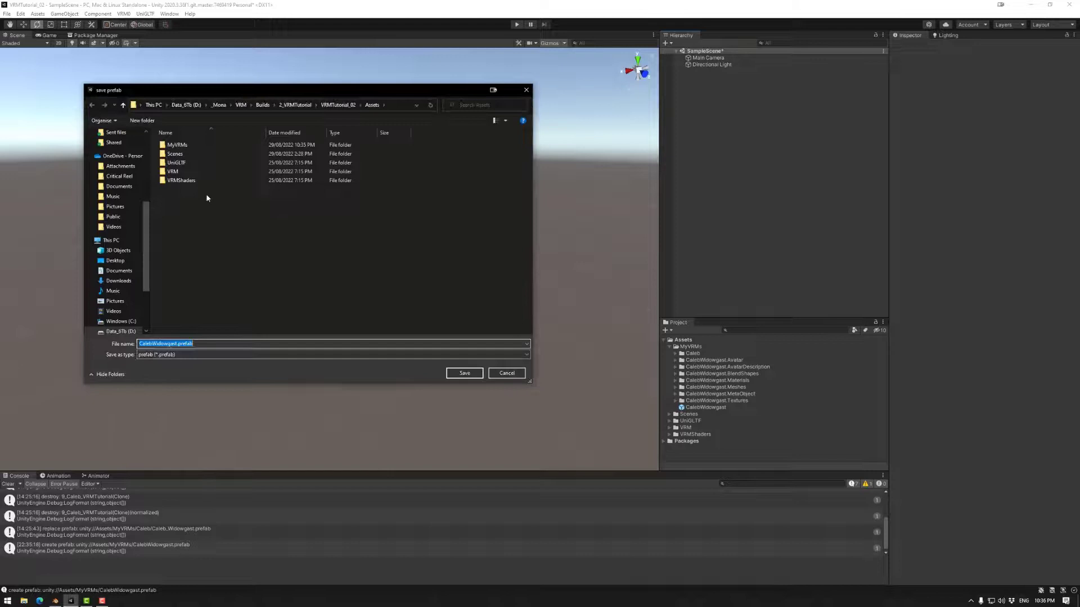
pyautogui.doubleClick(178, 145)
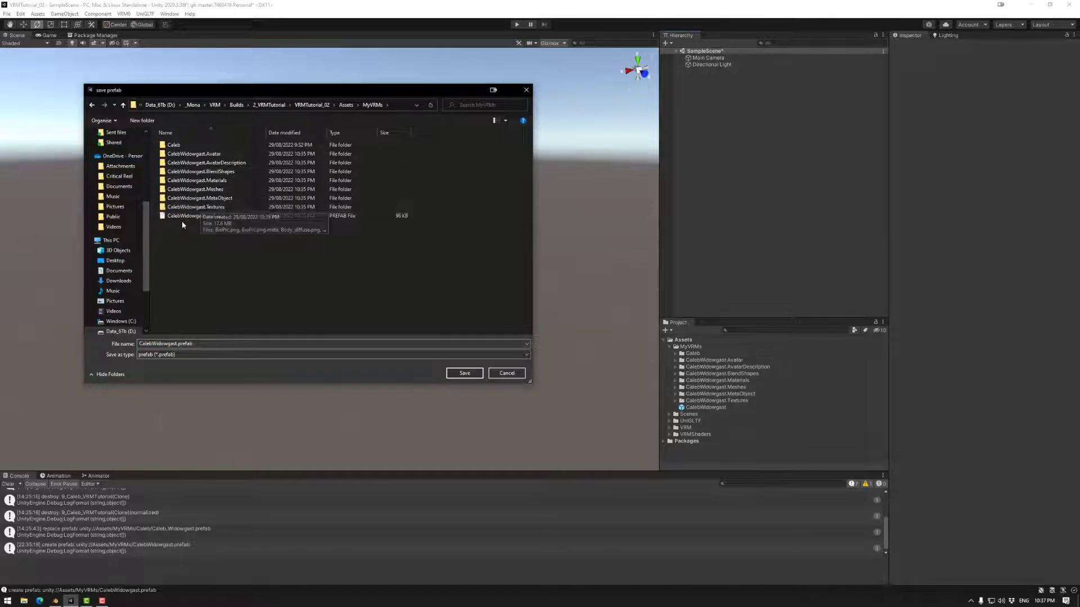
pyautogui.click(183, 218)
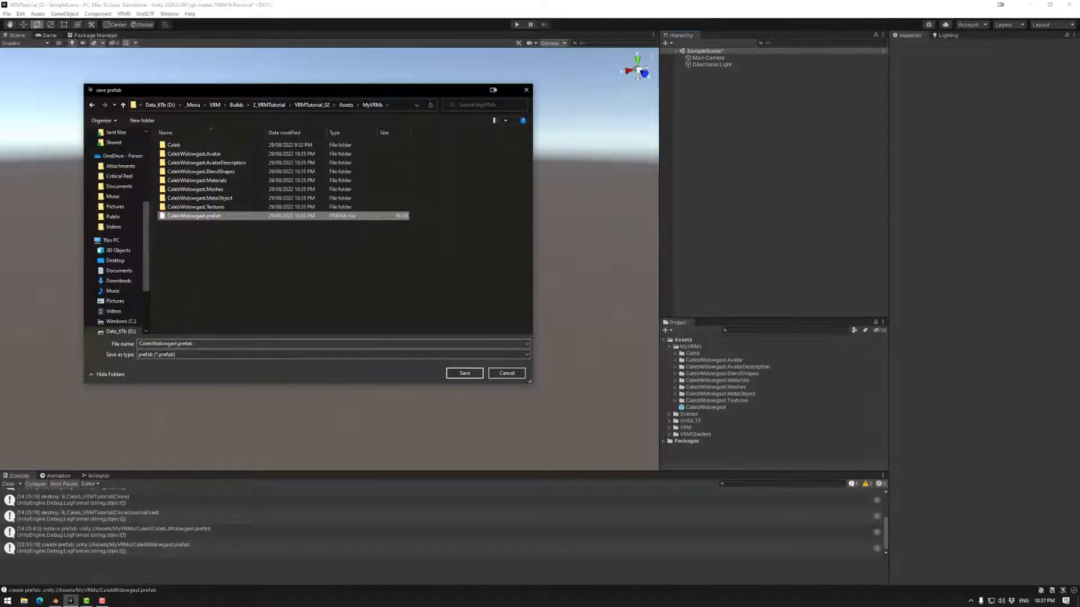
pyautogui.click(465, 374)
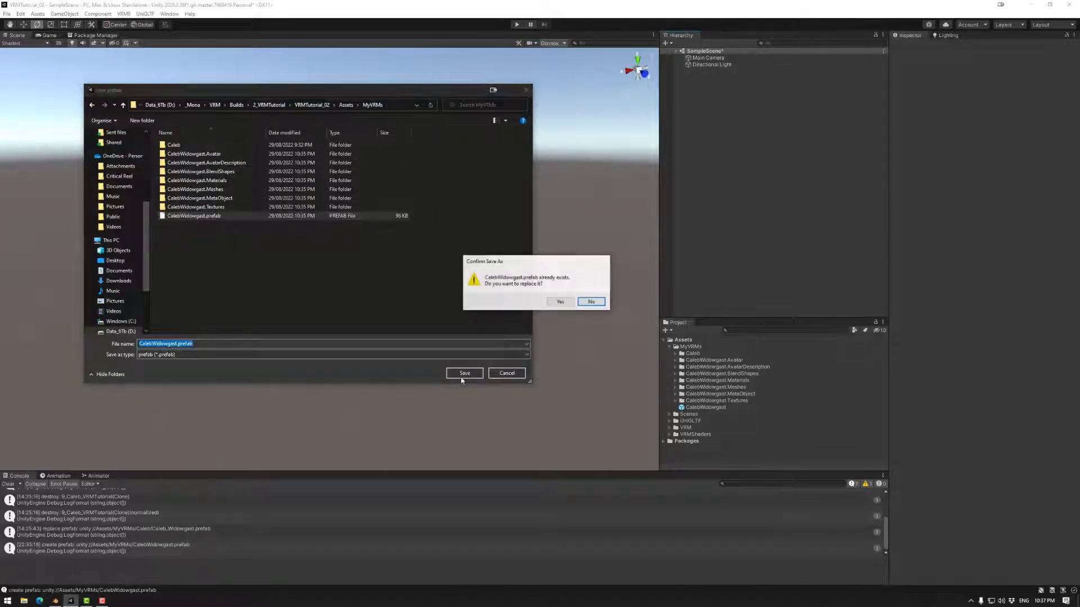
pyautogui.click(558, 304)
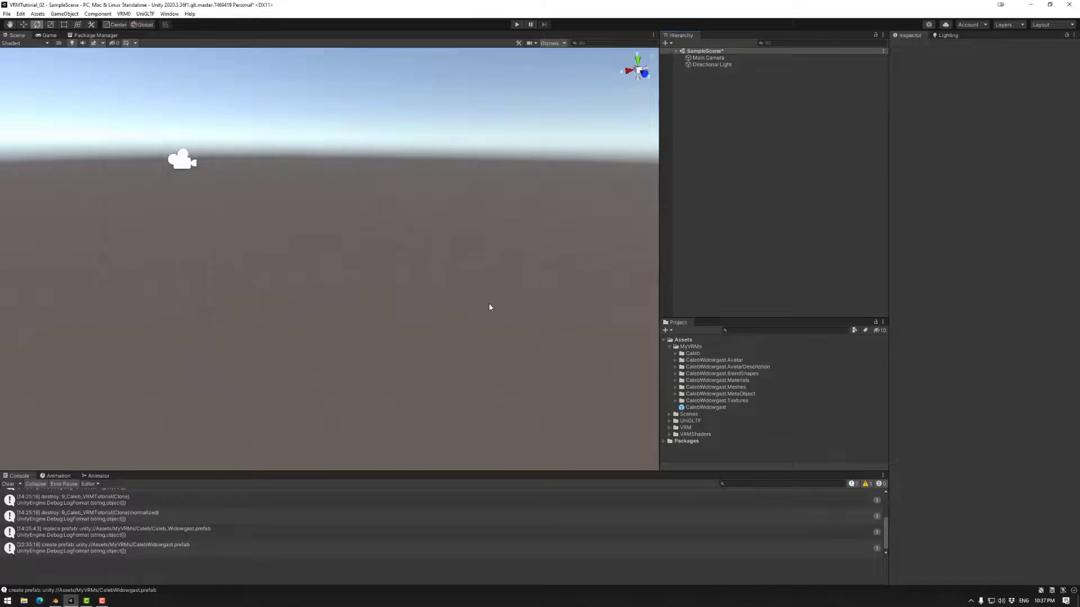
# Drag the CalebWidowgast prefab into the Hierarchy and expand it to show Armature, mesh and secondary.
pyautogui.click(716, 408)
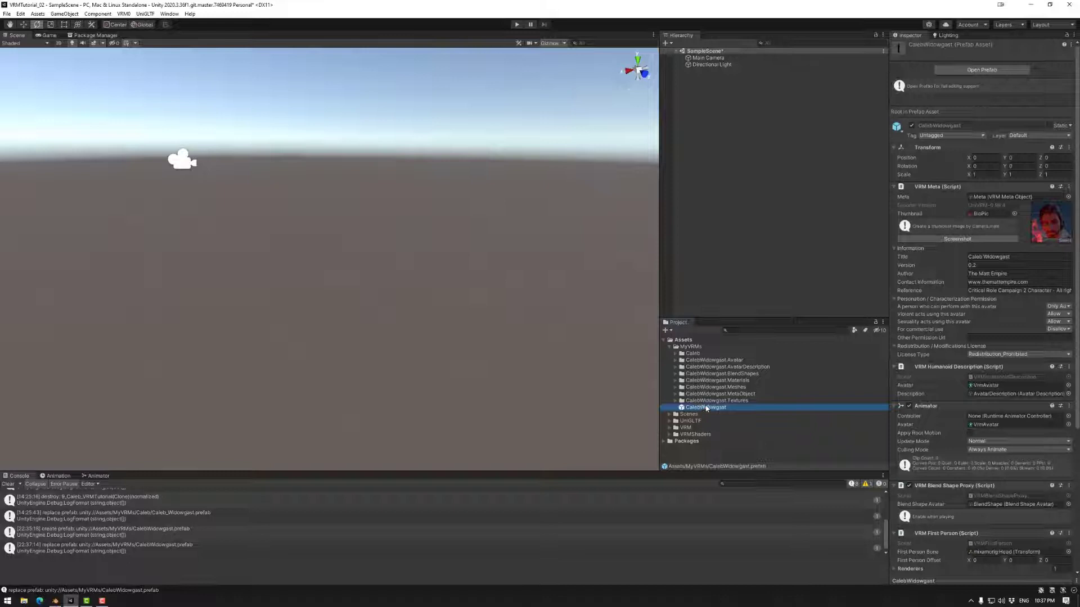
pyautogui.moveTo(707, 409); pyautogui.dragTo(710, 56)
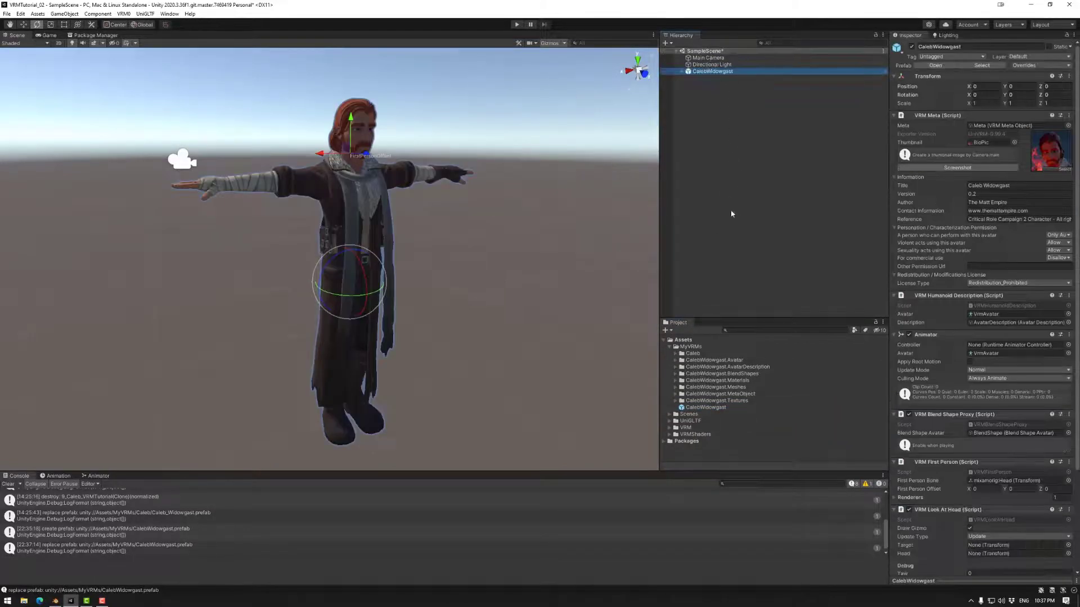
pyautogui.click(473, 304)
pyautogui.click(376, 239)
pyautogui.click(681, 72)
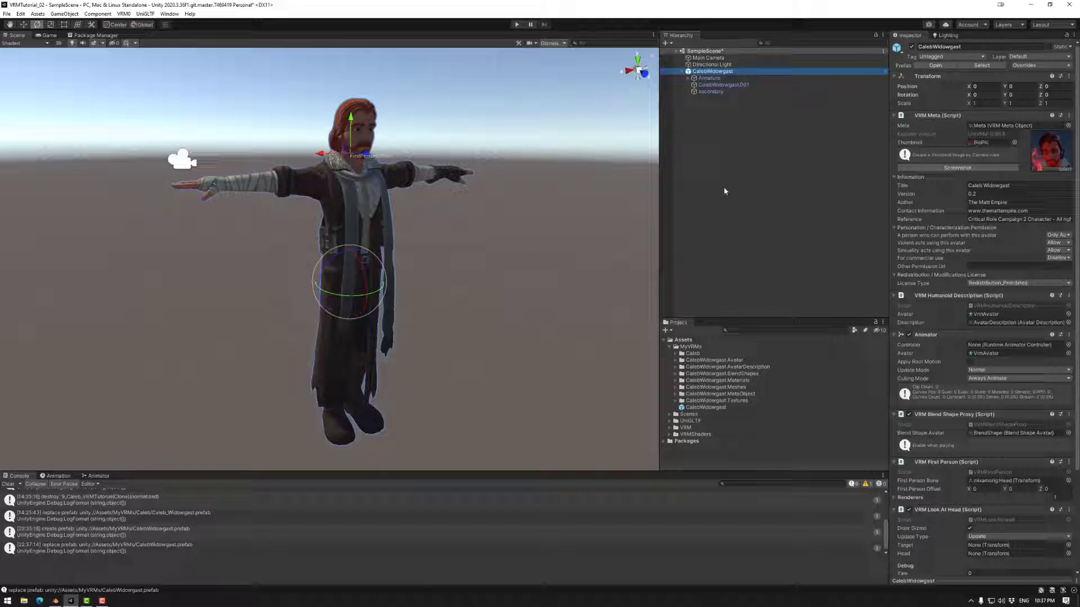
# Select secondary and expand its VRM Spring Bone's empty Root Bones list.
pyautogui.click(707, 92)
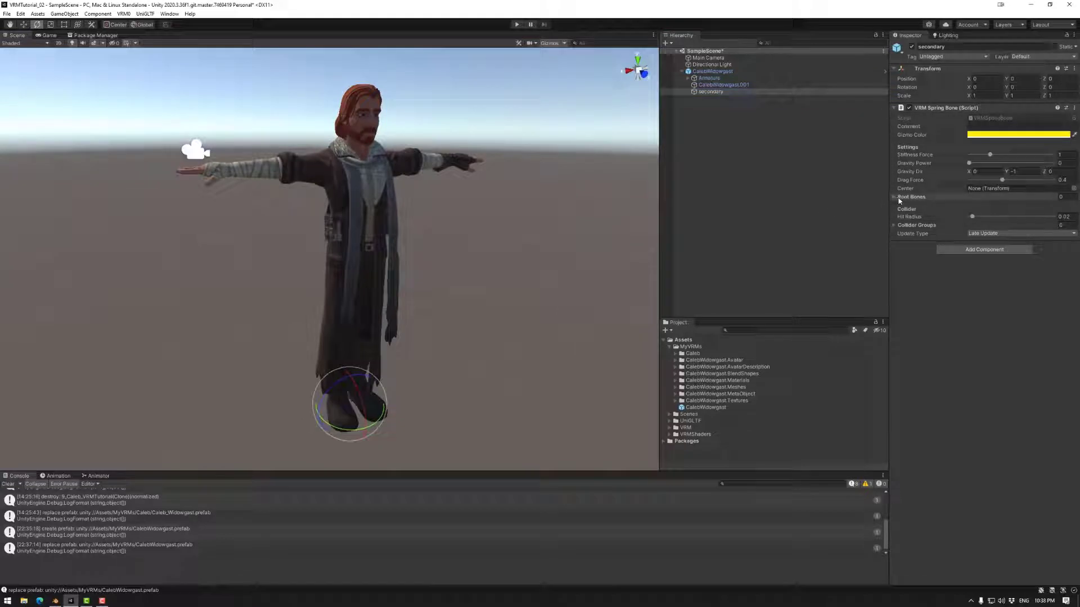
pyautogui.click(896, 198)
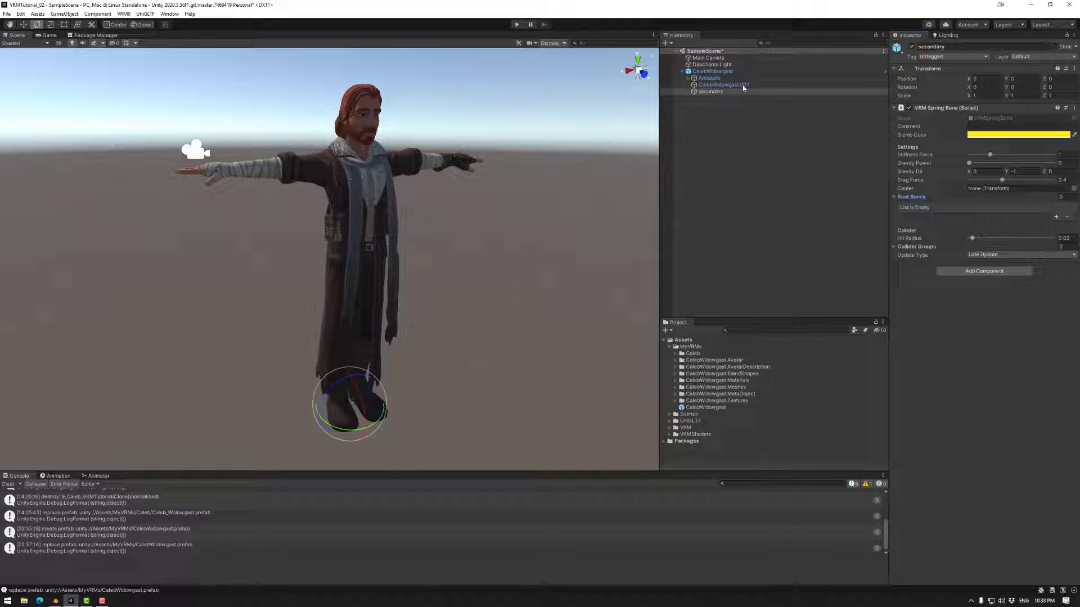
# Expand Armature > Hips > Spine > Spine1 > Spine2 in the Hierarchy.
pyautogui.click(689, 78)
pyautogui.click(695, 85)
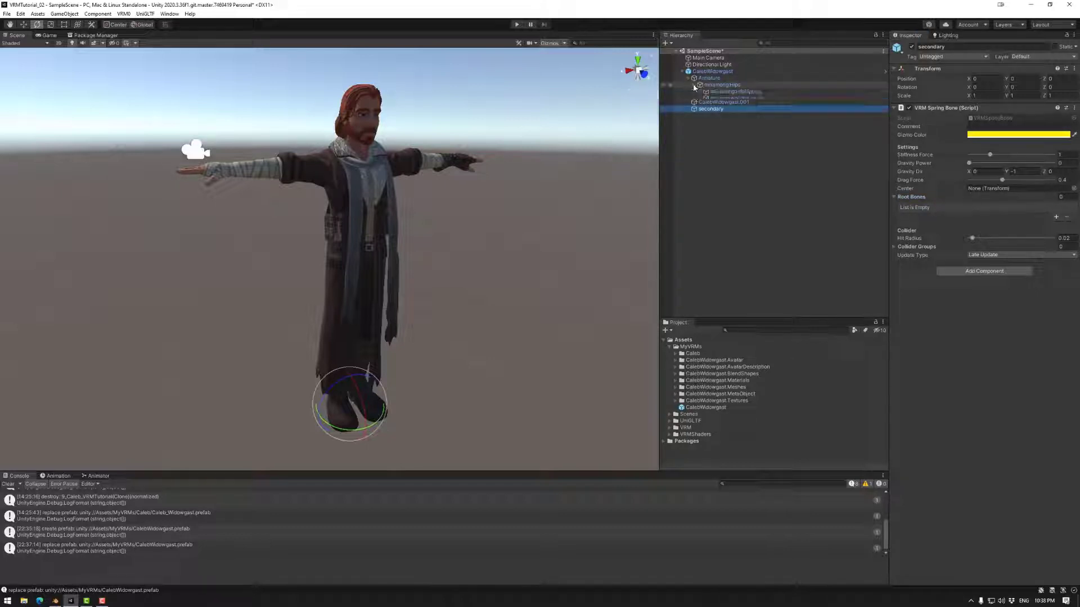
pyautogui.click(702, 105)
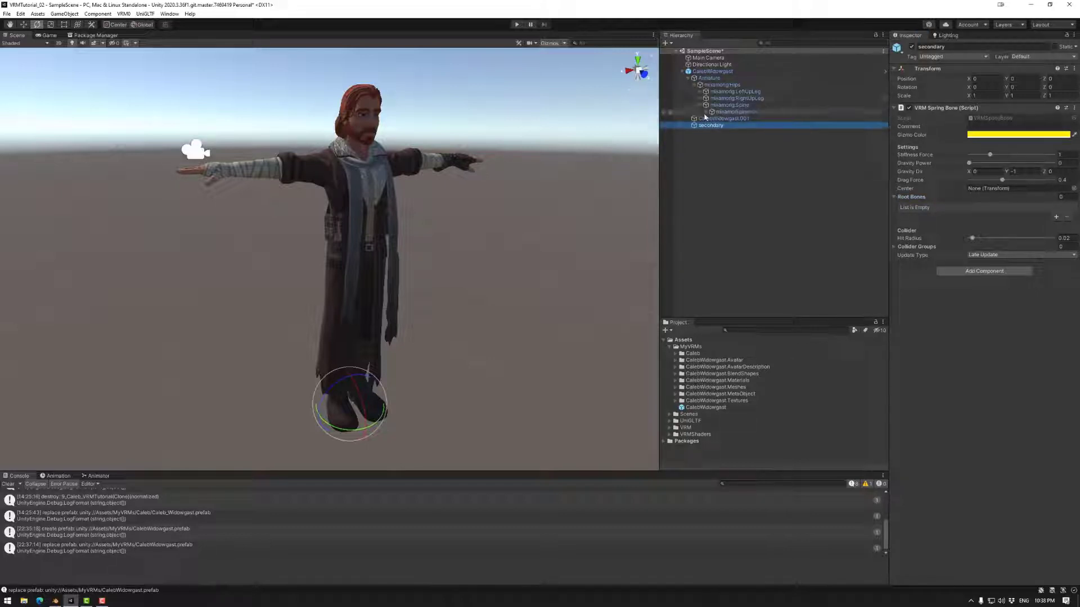
pyautogui.click(707, 112)
pyautogui.click(712, 119)
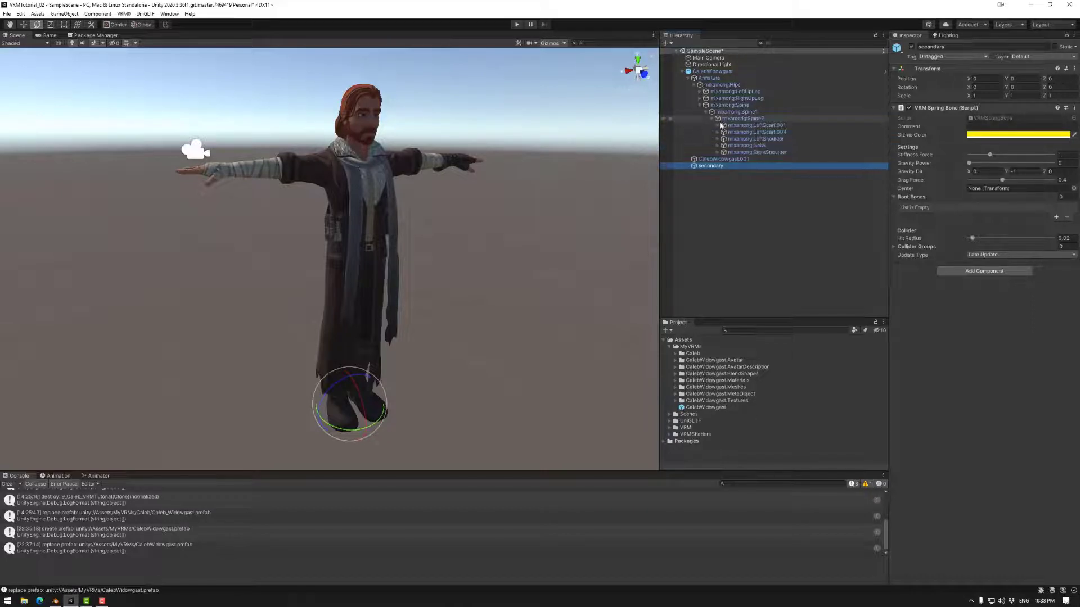
# Inspect the LeftScarf.001 and LeftScarf.004 bone chains, collapse them, and reselect secondary.
pyautogui.click(718, 126)
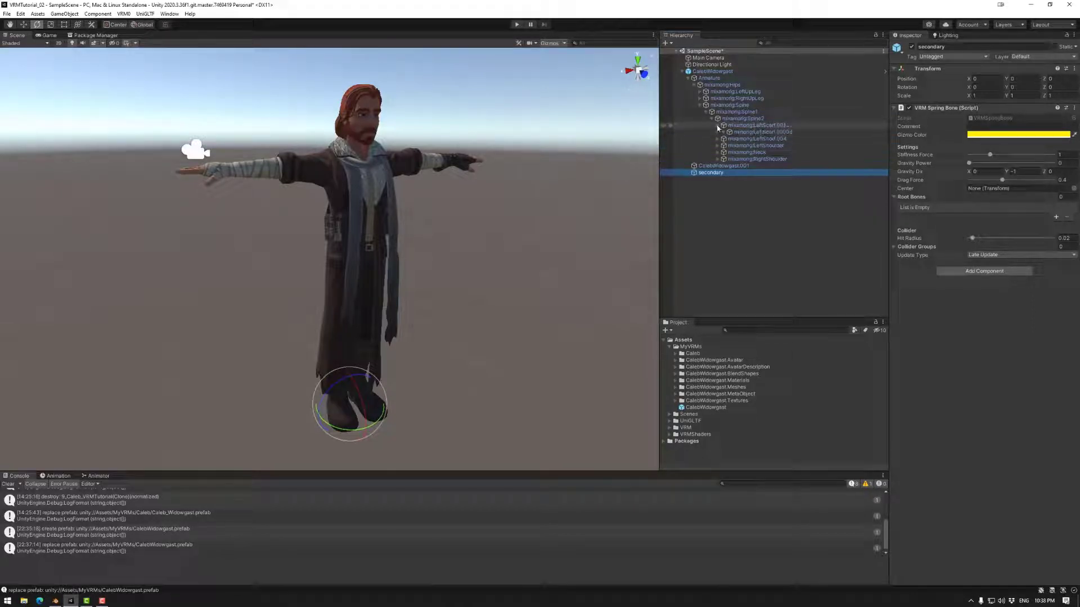
pyautogui.click(725, 132)
pyautogui.click(734, 139)
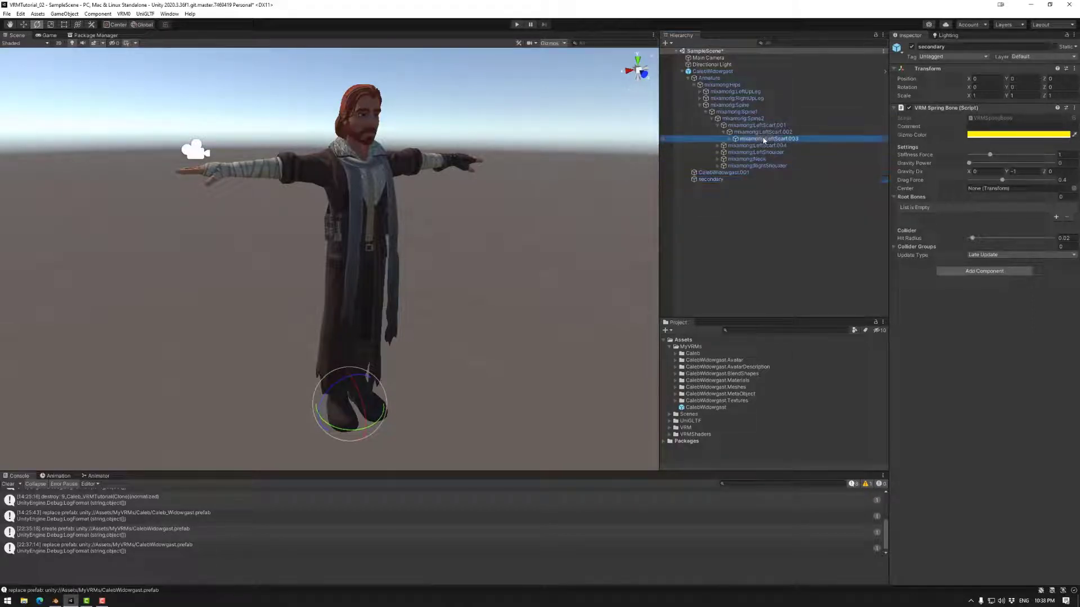
pyautogui.click(718, 146)
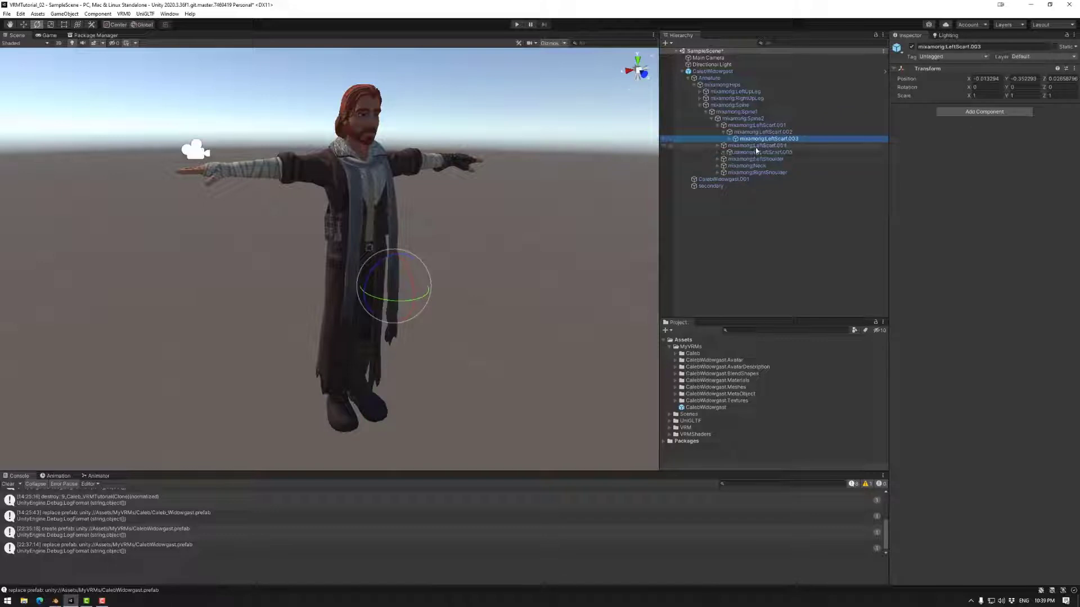
pyautogui.click(724, 152)
pyautogui.click(729, 159)
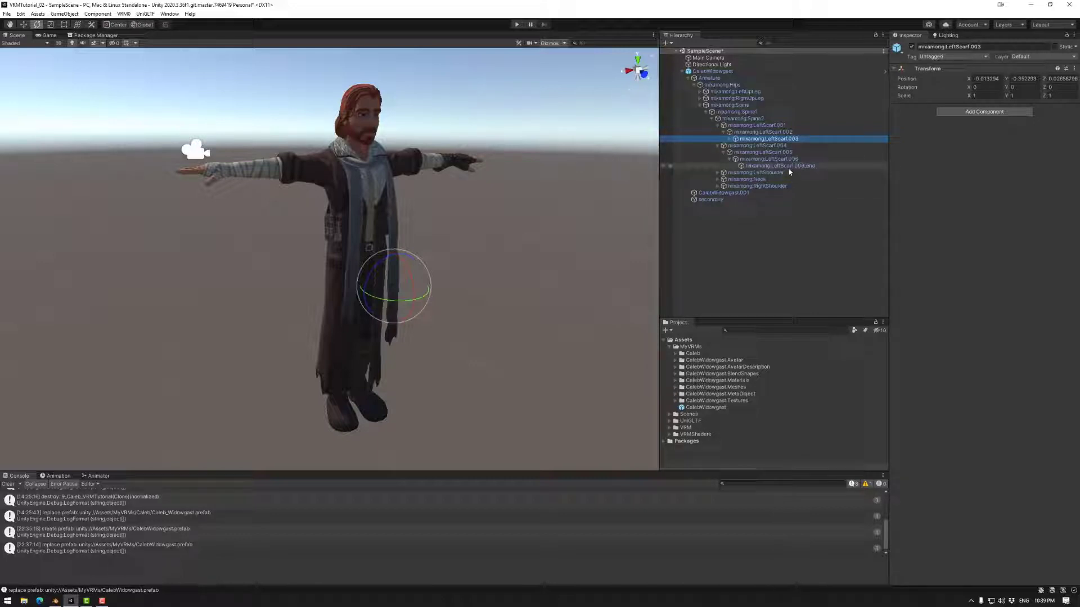
pyautogui.click(753, 146)
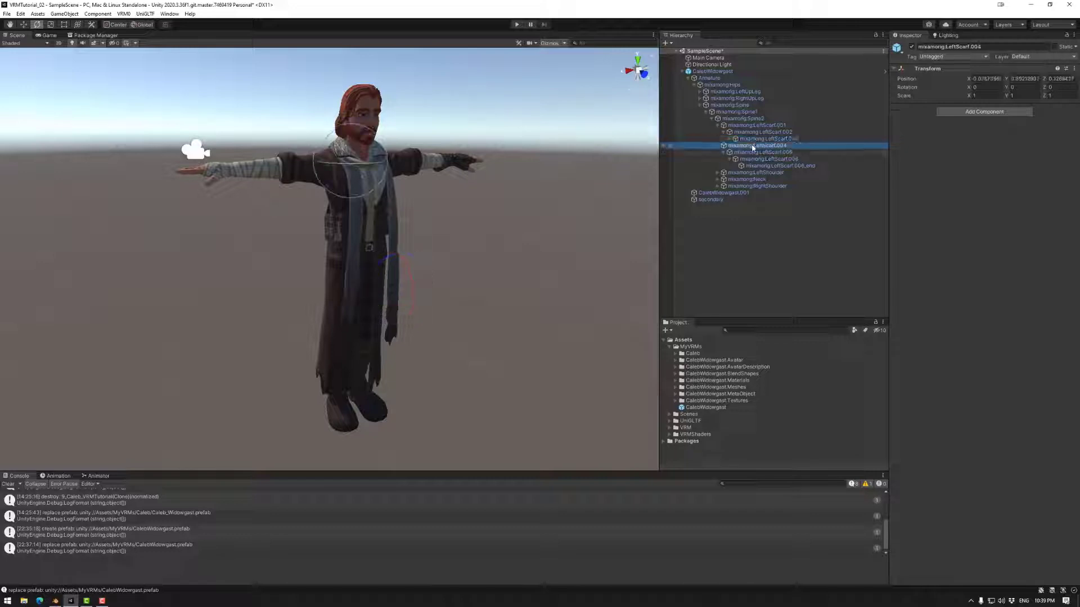
pyautogui.click(718, 125)
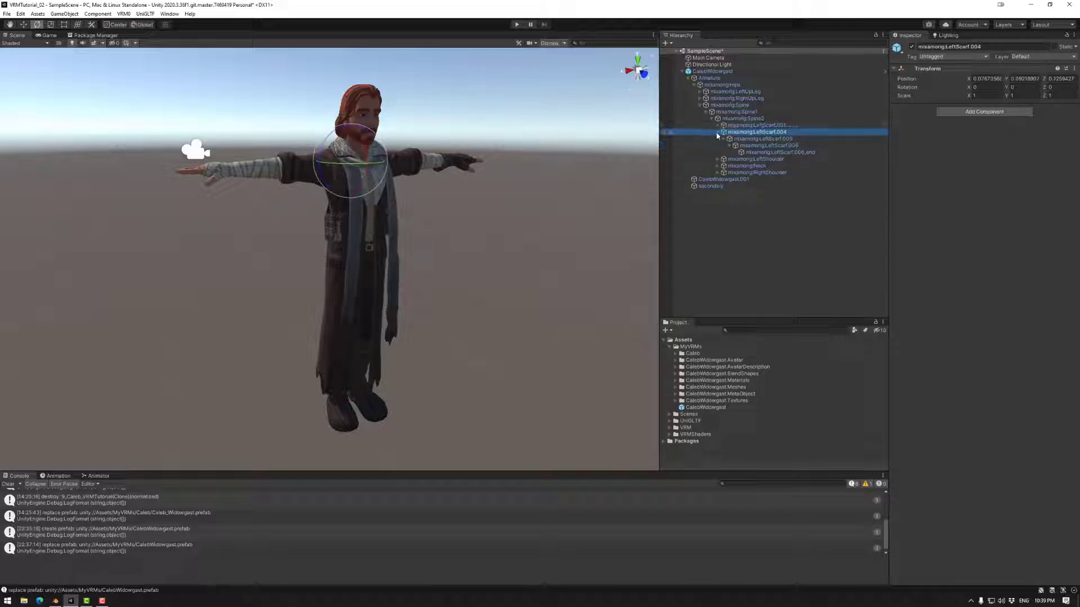
pyautogui.click(718, 133)
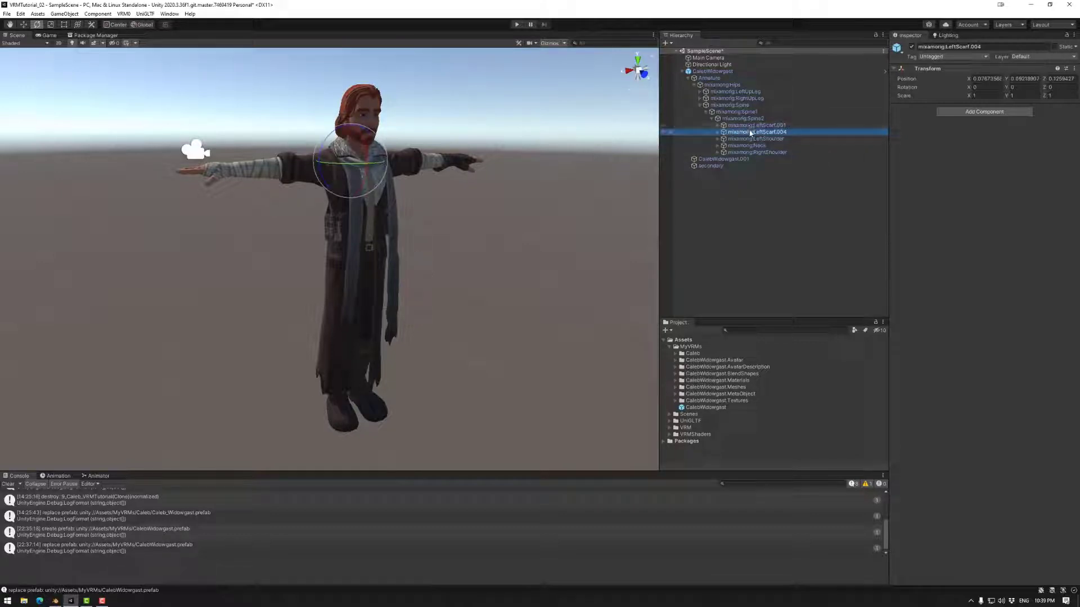
pyautogui.click(728, 167)
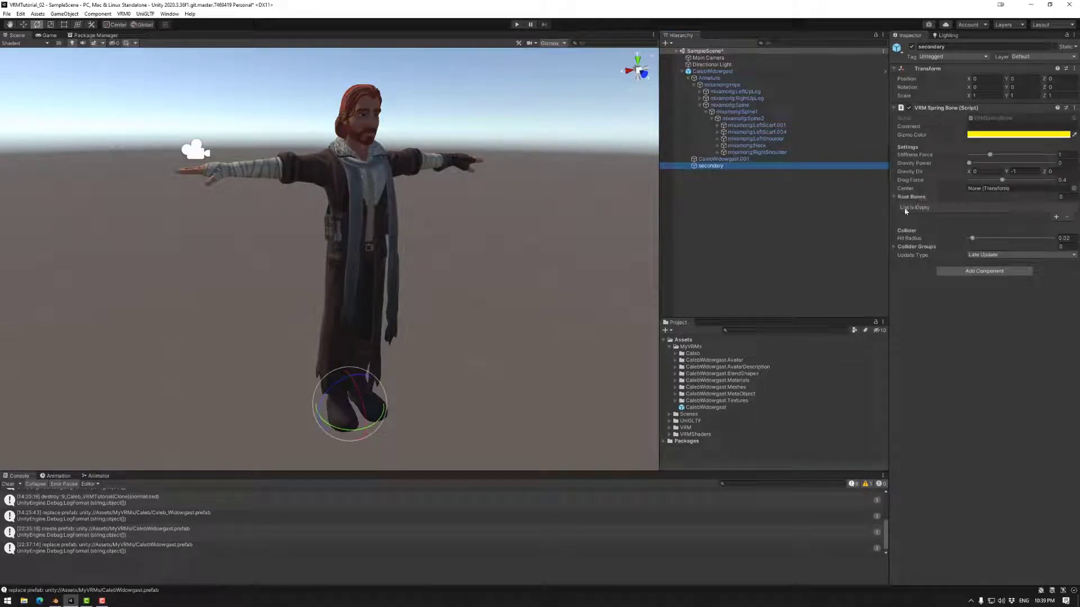
# Add two Root Bones slots and fill them with mixamorig:LeftScarf.001 and mixamorig:LeftScarf.004.
pyautogui.click(1055, 217)
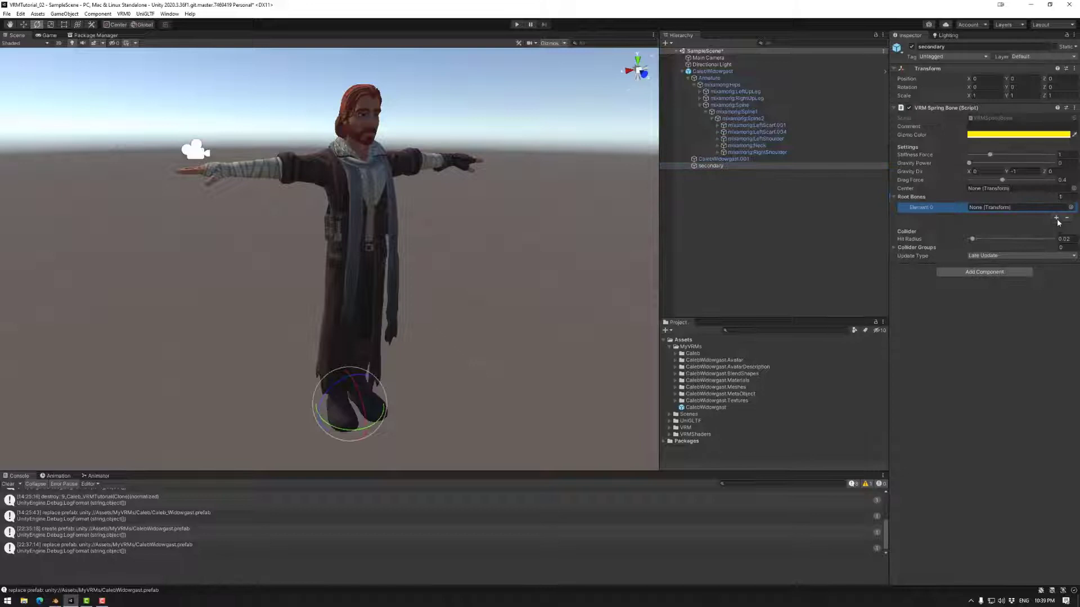
pyautogui.click(1057, 219)
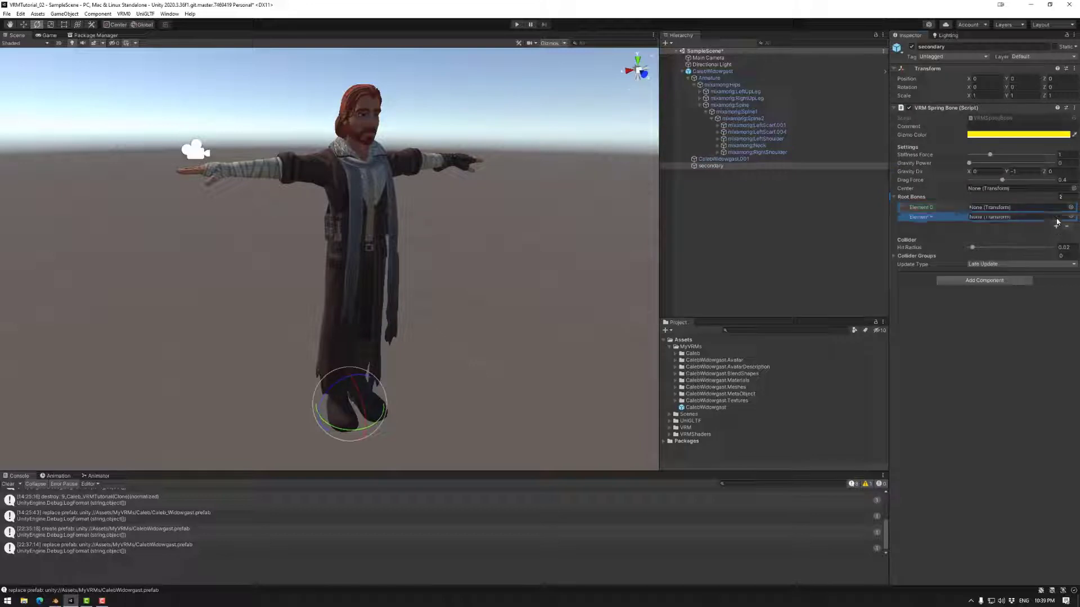
pyautogui.click(747, 126)
pyautogui.moveTo(747, 129); pyautogui.dragTo(1012, 207)
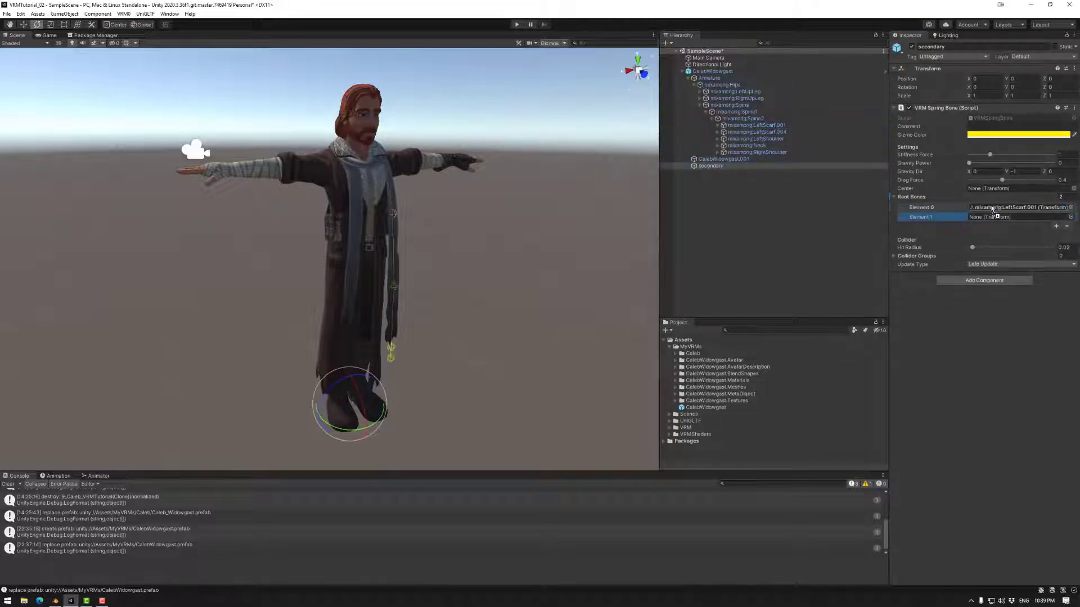
pyautogui.moveTo(762, 134); pyautogui.dragTo(1013, 218)
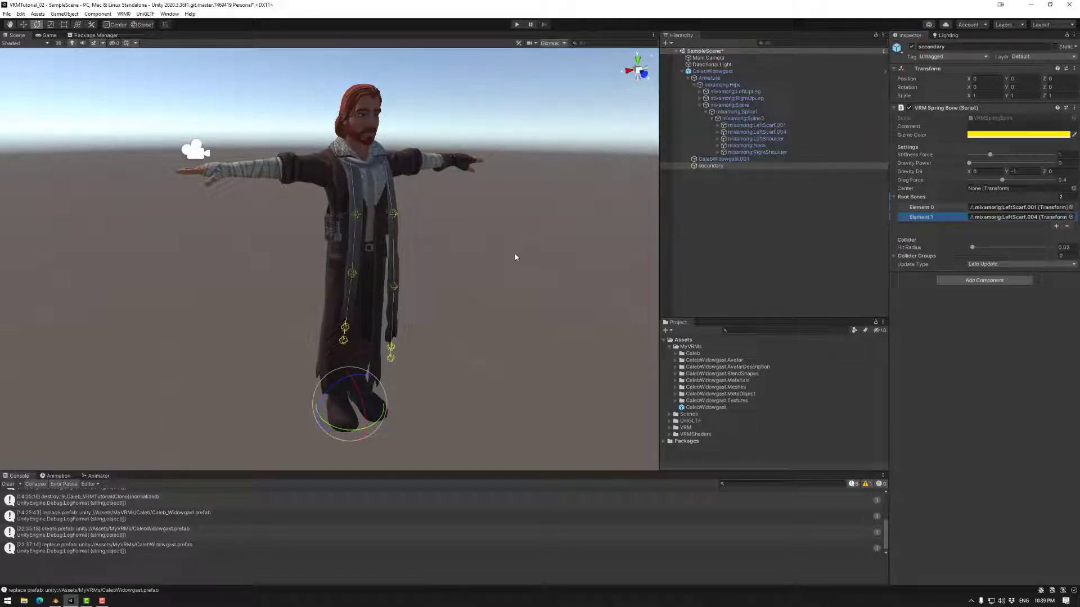
pyautogui.click(516, 24)
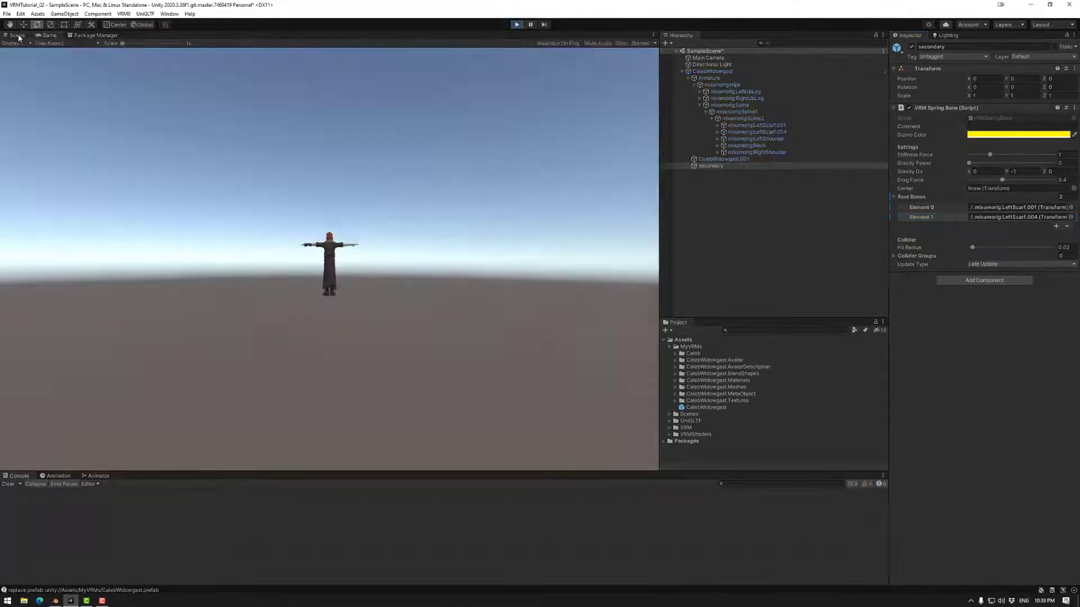
pyautogui.click(18, 35)
pyautogui.click(713, 71)
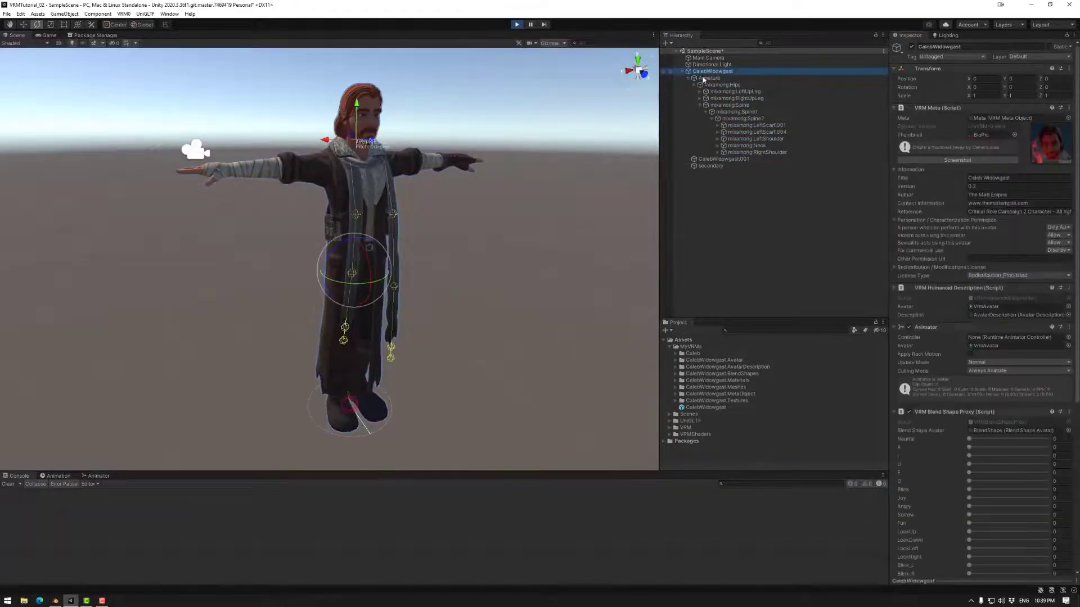
pyautogui.click(24, 25)
pyautogui.moveTo(321, 276)
pyautogui.mouseDown()
pyautogui.moveTo(292, 277)
pyautogui.moveTo(363, 279)
pyautogui.moveTo(253, 285)
pyautogui.moveTo(404, 267)
pyautogui.moveTo(247, 284)
pyautogui.moveTo(405, 268)
pyautogui.moveTo(270, 285)
pyautogui.moveTo(430, 275)
pyautogui.moveTo(299, 285)
pyautogui.moveTo(337, 287)
pyautogui.moveTo(319, 293)
pyautogui.mouseUp()
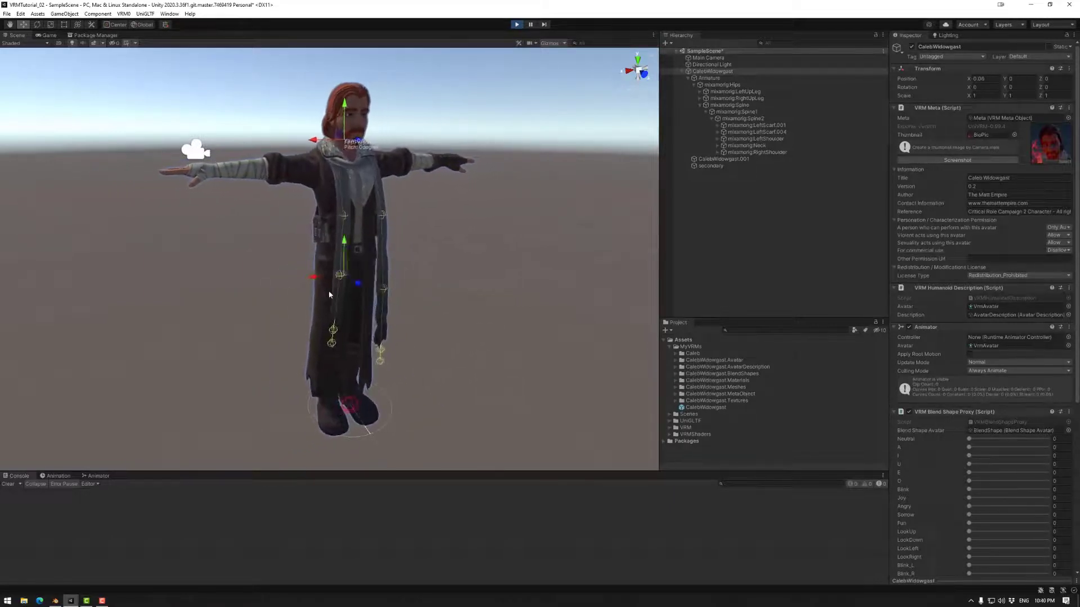
pyautogui.moveTo(358, 282); pyautogui.dragTo(399, 337)
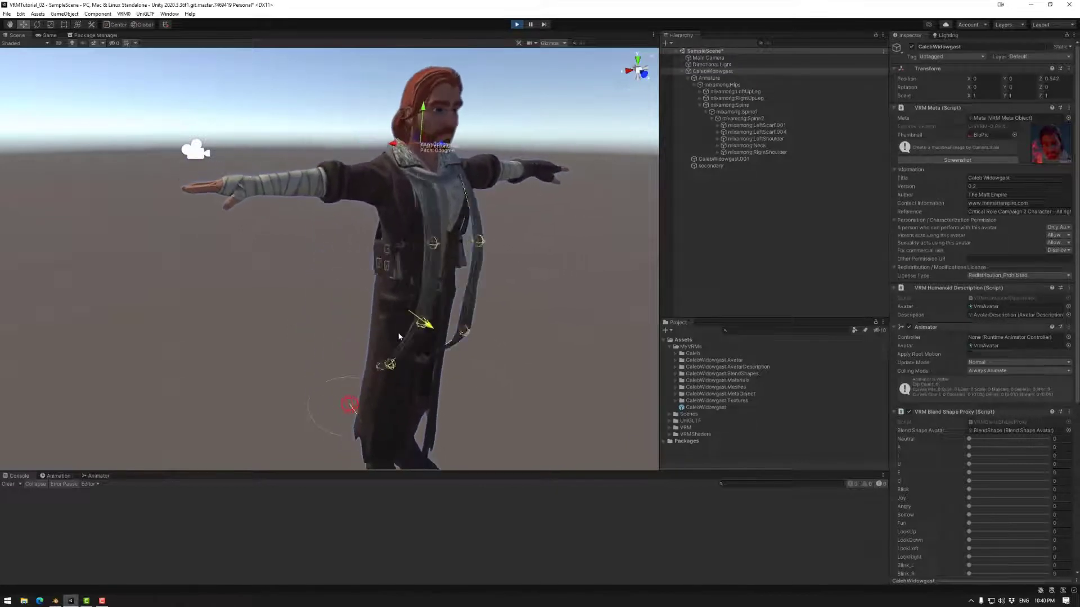
pyautogui.hotkey('ctrl', 'z')
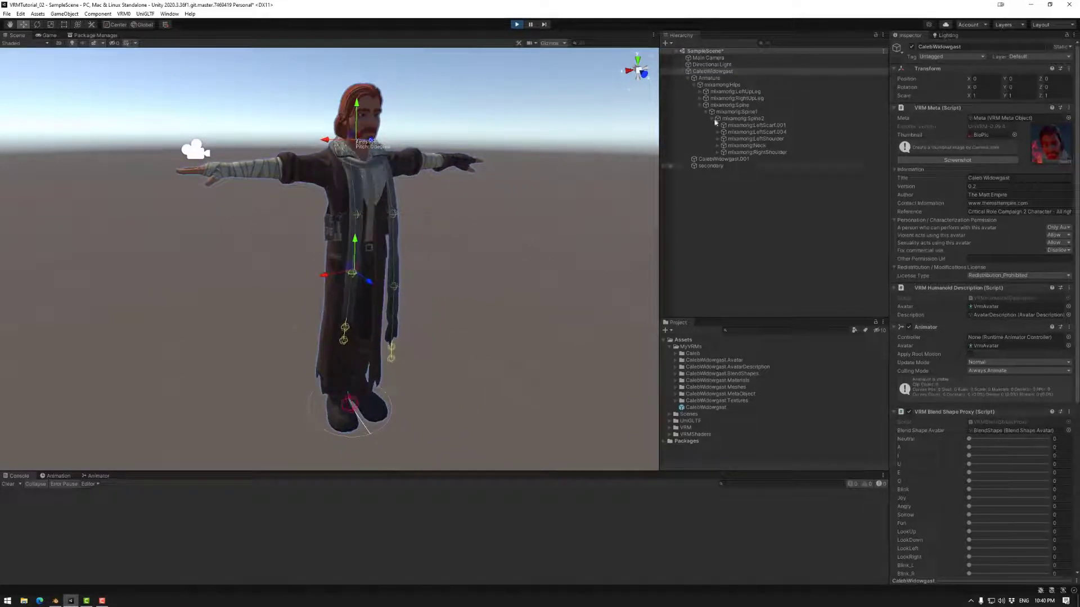
pyautogui.hotkey('ctrl', 'p')
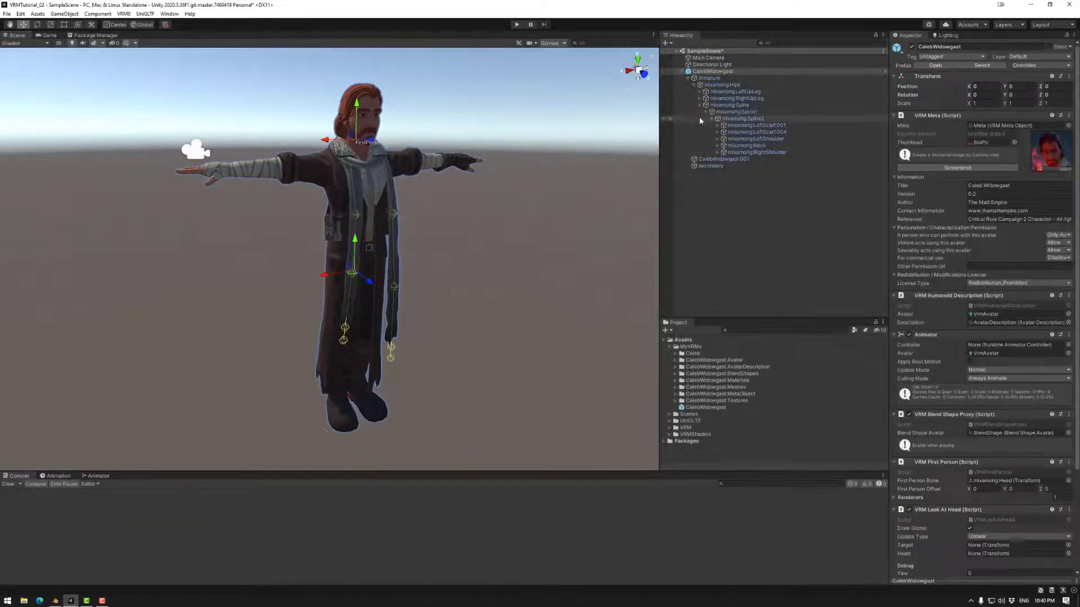
pyautogui.click(711, 166)
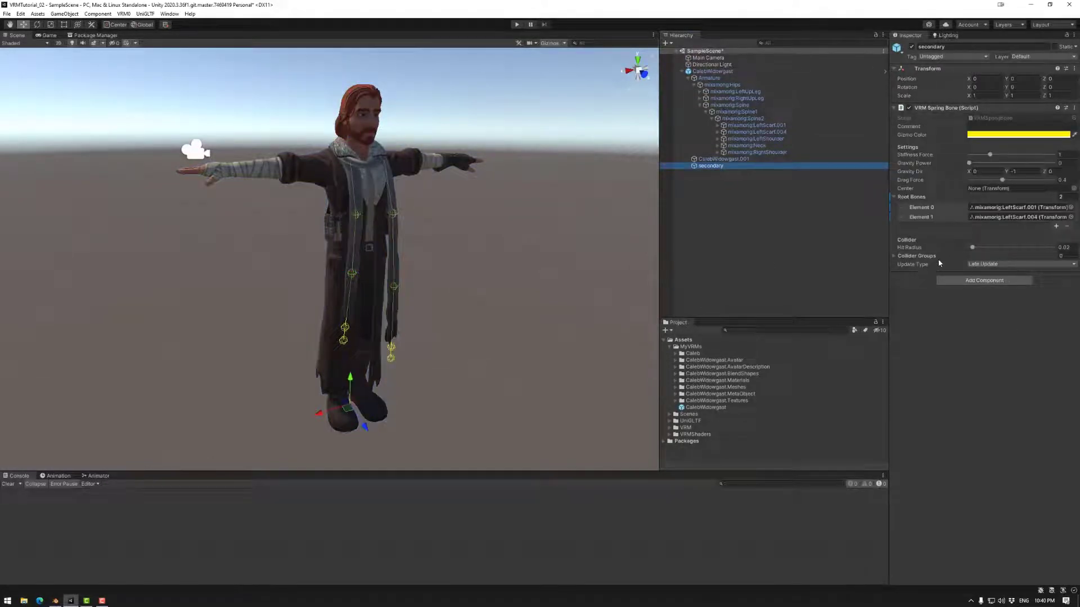
# Check the empty Collider Groups list, then select mixamorig:Spine in the Hierarchy.
pyautogui.click(902, 256)
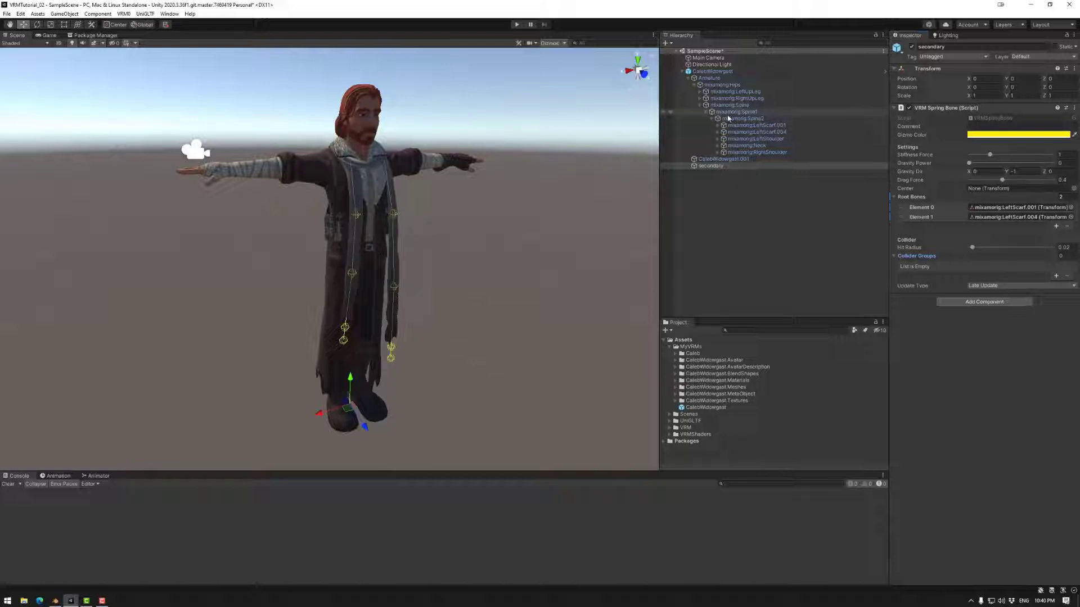
pyautogui.click(728, 121)
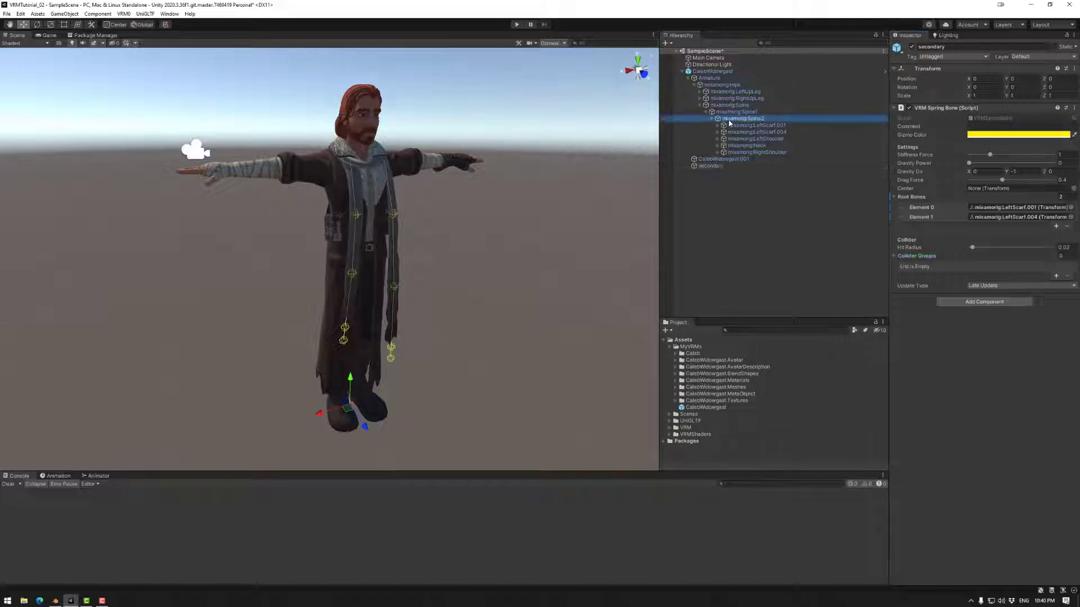
pyautogui.click(730, 113)
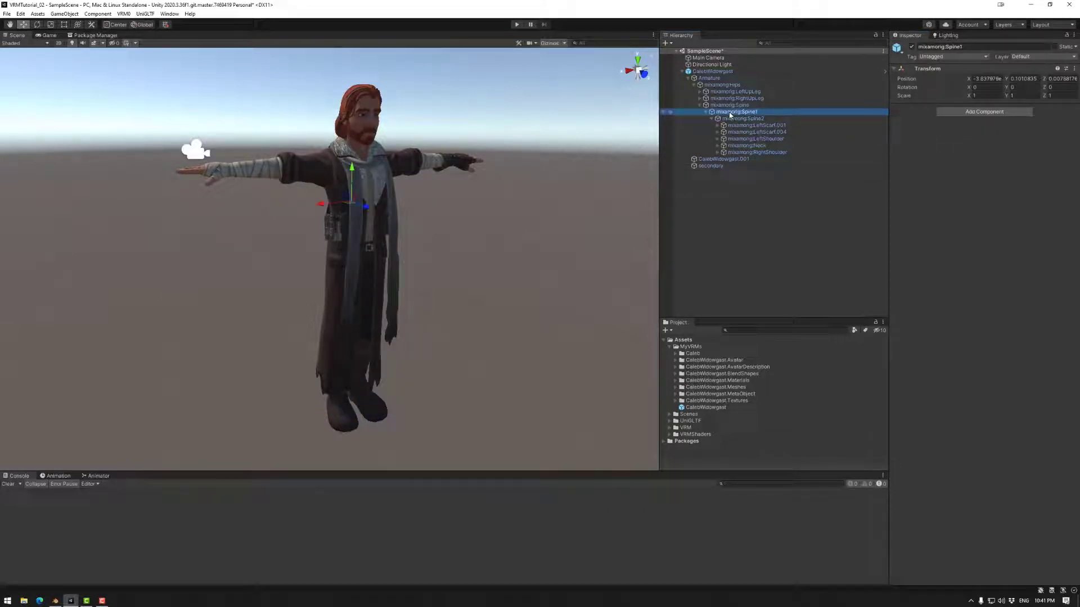
pyautogui.click(729, 107)
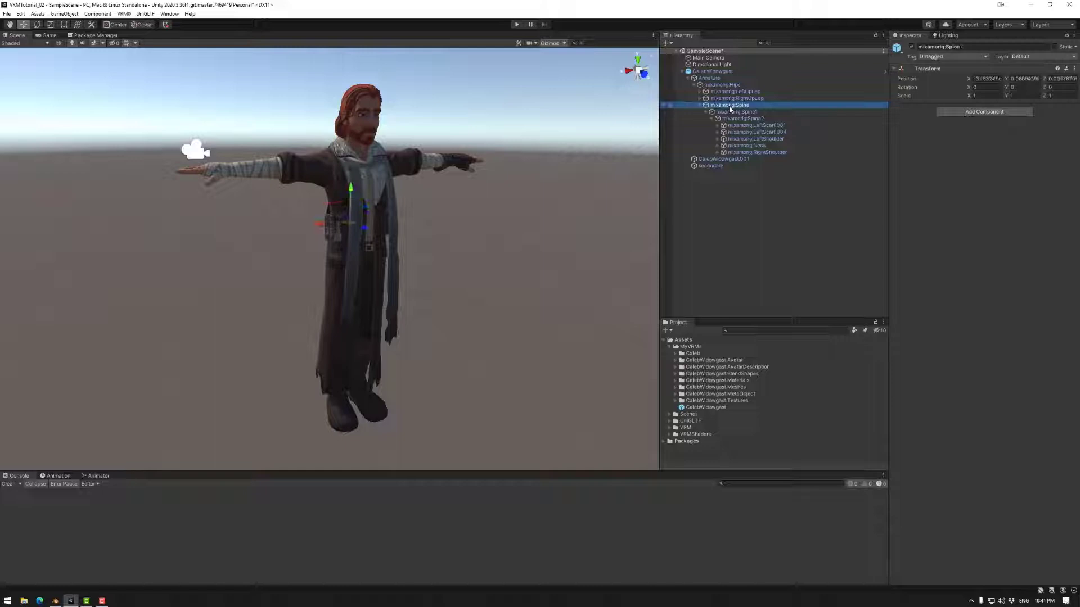
# Add a VRM Spring Bone Collider Group component to mixamorig:Spine via a 'collidergr' search.
pyautogui.click(969, 113)
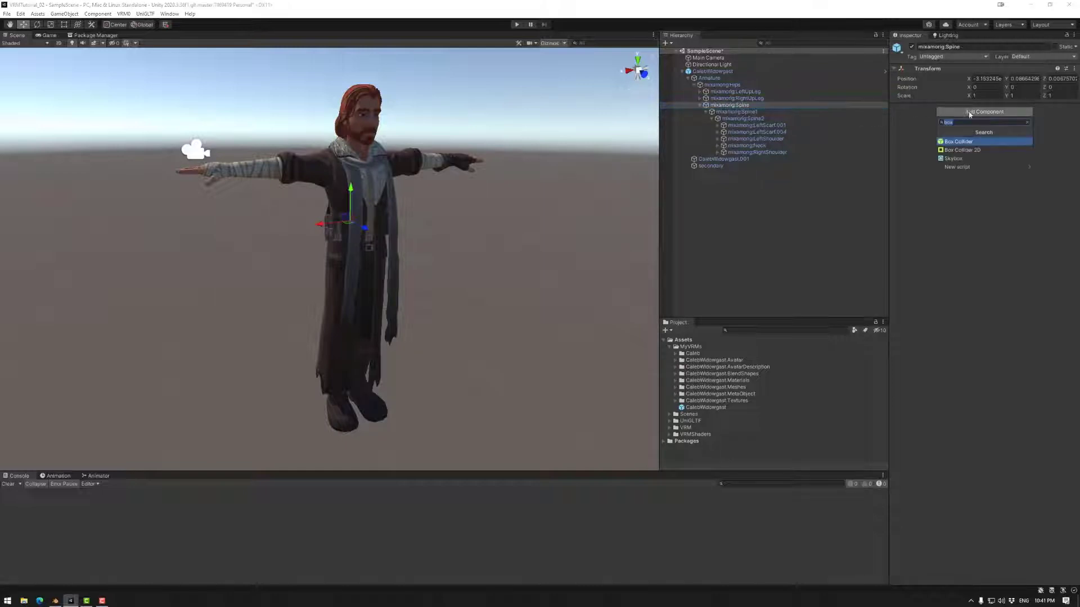
pyautogui.write('col')
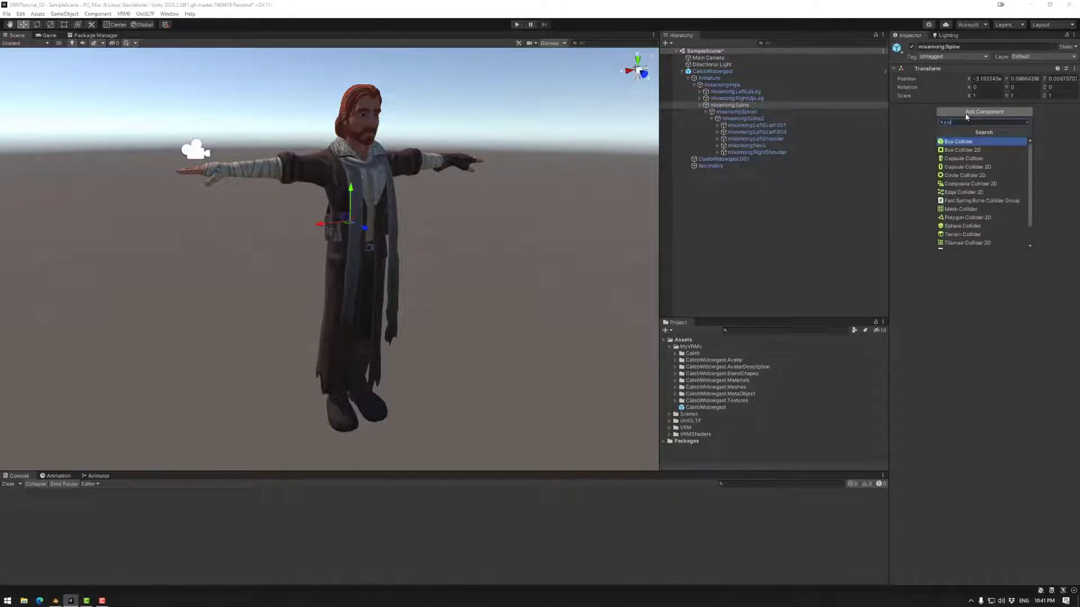
pyautogui.write('lidergro')
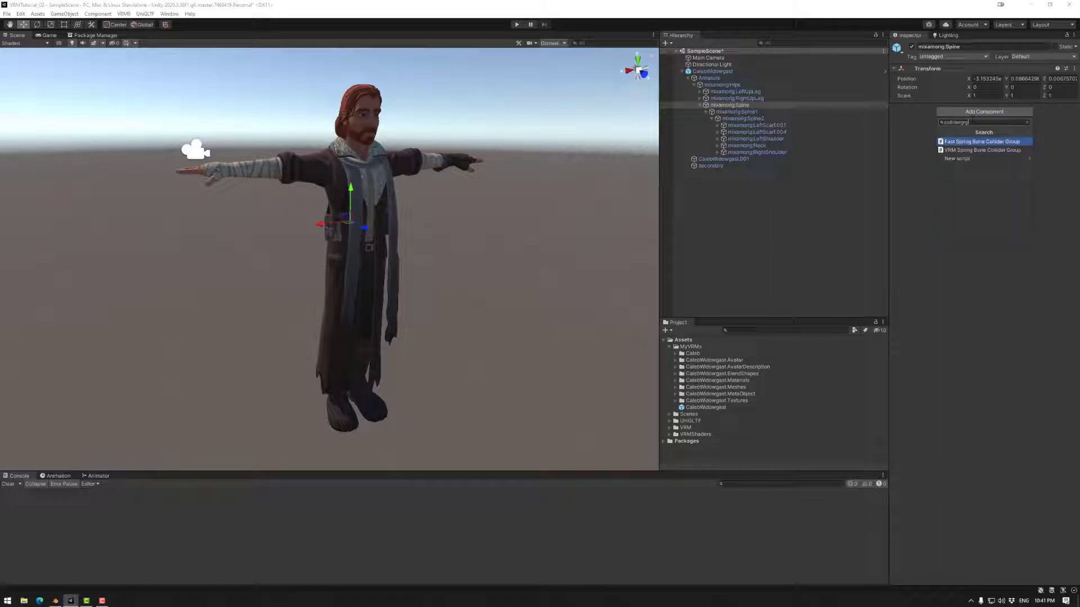
pyautogui.click(981, 150)
pyautogui.keyDown('alt'); pyautogui.moveTo(383, 272); pyautogui.dragTo(445, 239); pyautogui.keyUp('alt')
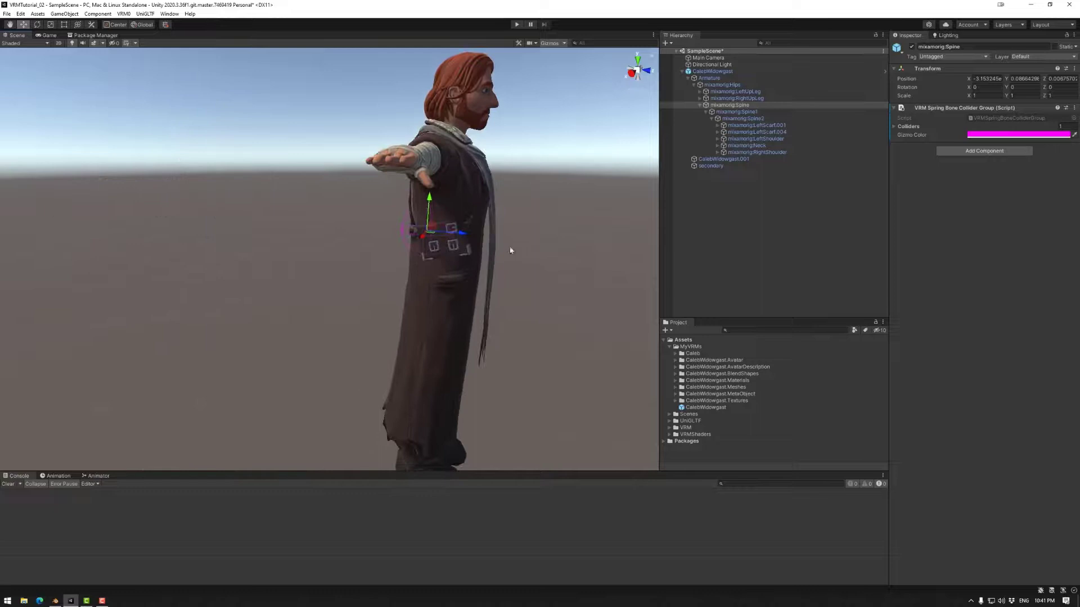
pyautogui.keyDown('alt'); pyautogui.moveTo(511, 250); pyautogui.dragTo(416, 232); pyautogui.keyUp('alt')
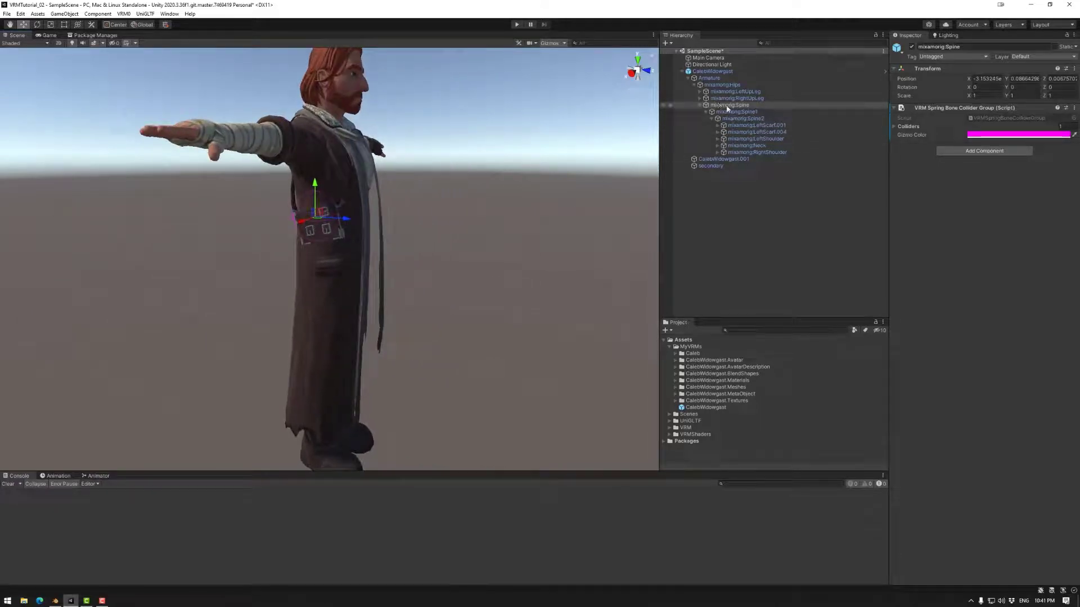
# Expand Colliders to Element 0 and frame the character in an isometric front view.
pyautogui.click(907, 126)
pyautogui.click(910, 137)
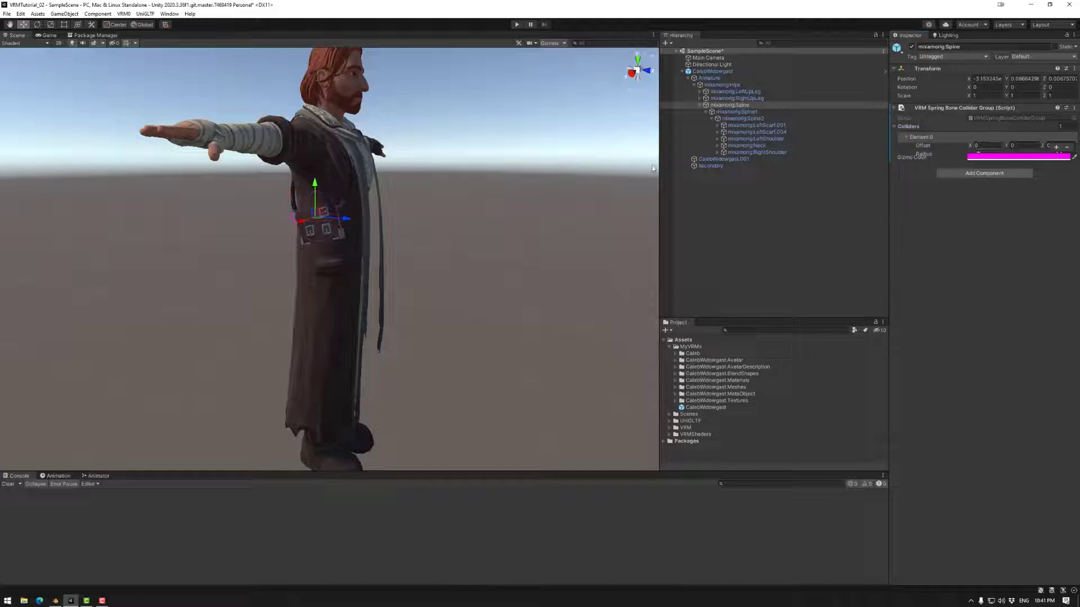
pyautogui.click(651, 73)
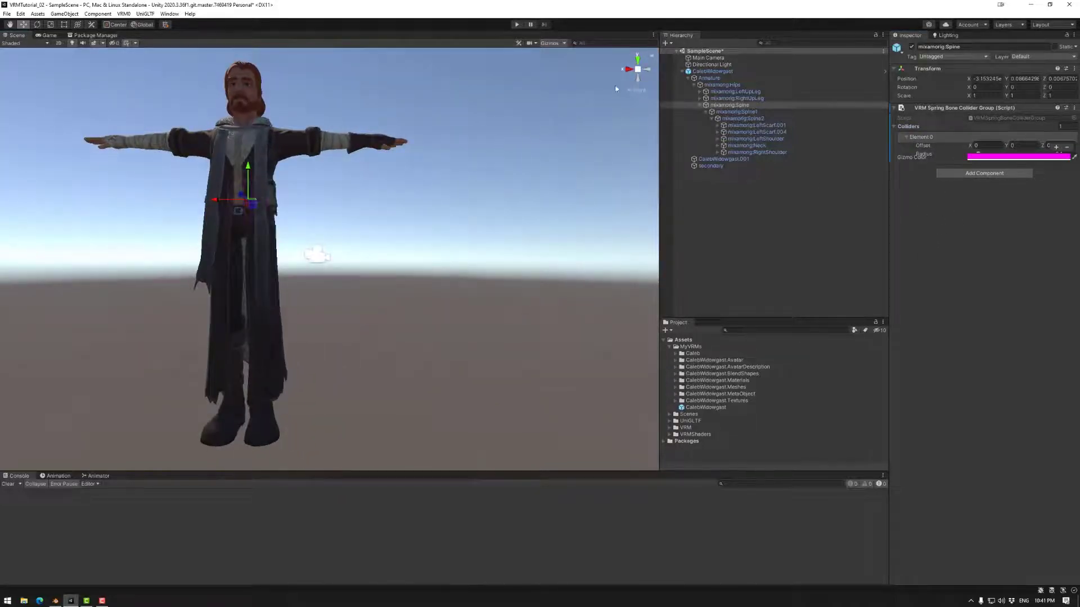
pyautogui.click(638, 69)
pyautogui.moveTo(409, 181); pyautogui.dragTo(441, 248, button='middle')
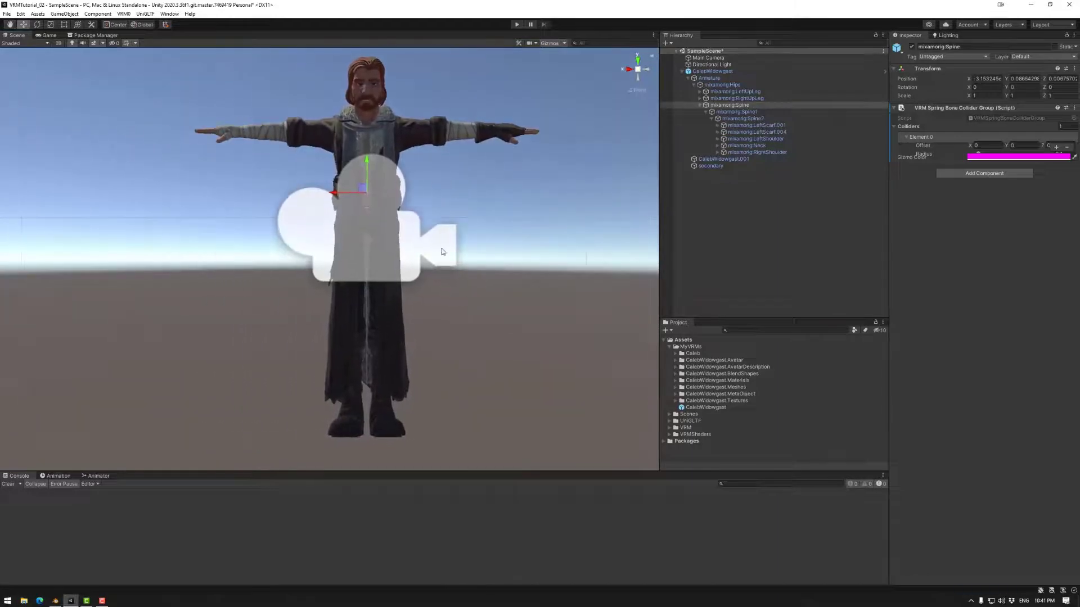
# Delete the Main Camera from the scene.
pyautogui.click(447, 255)
pyautogui.click(447, 255)
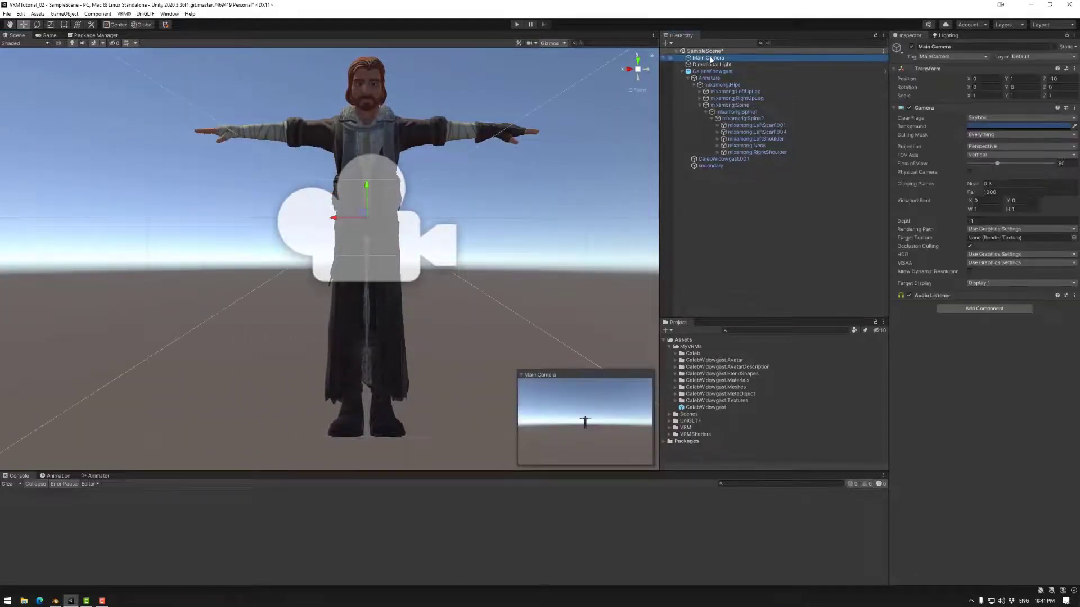
pyautogui.press('Delete')
# Move mixamorig:Spine's collider to Offset Y -0.18 and shift it back along Z.
pyautogui.scroll(3, 444, 223)
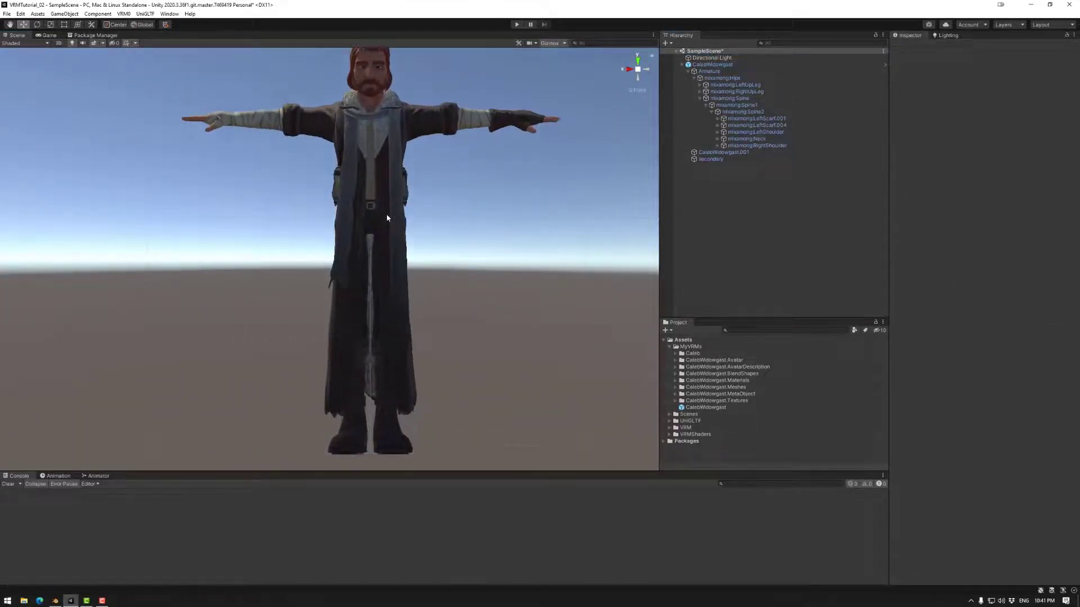
pyautogui.click(753, 111)
pyautogui.click(751, 105)
pyautogui.click(744, 99)
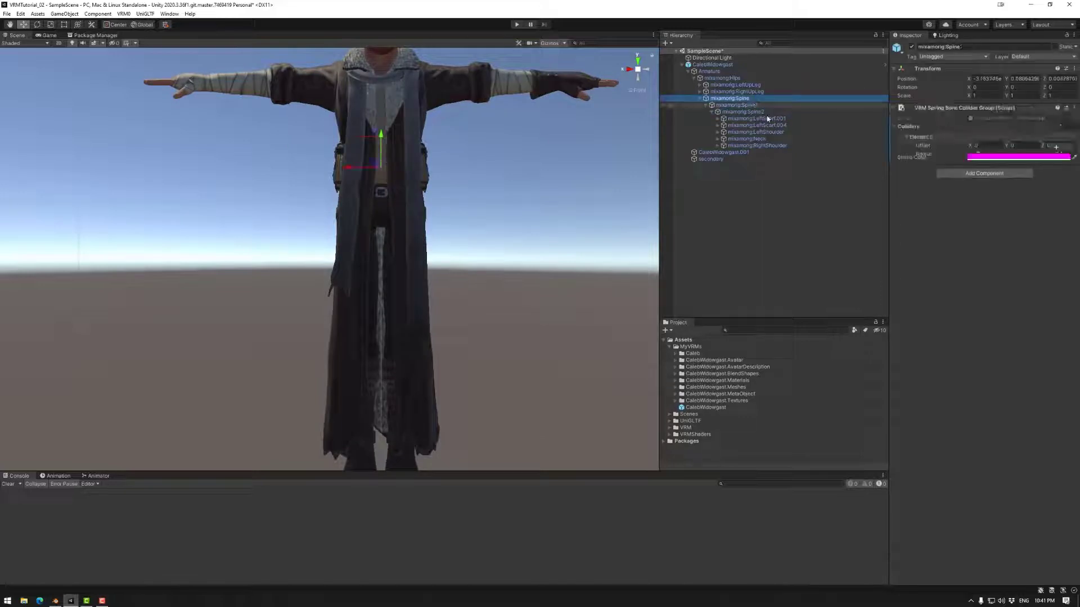
pyautogui.click(1049, 146)
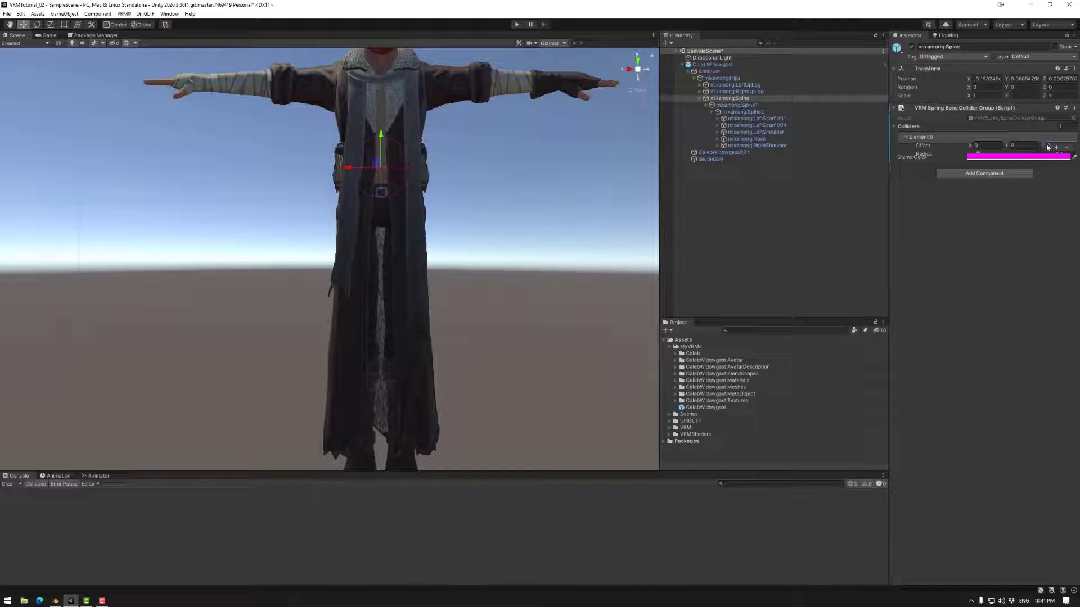
pyautogui.moveTo(1012, 147); pyautogui.dragTo(986, 157)
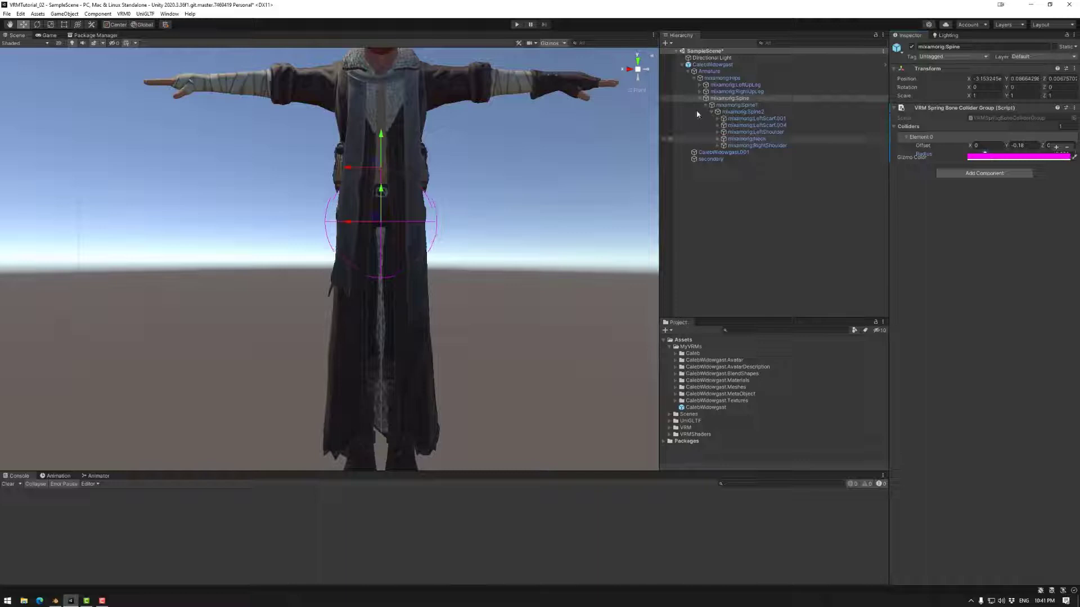
pyautogui.click(629, 70)
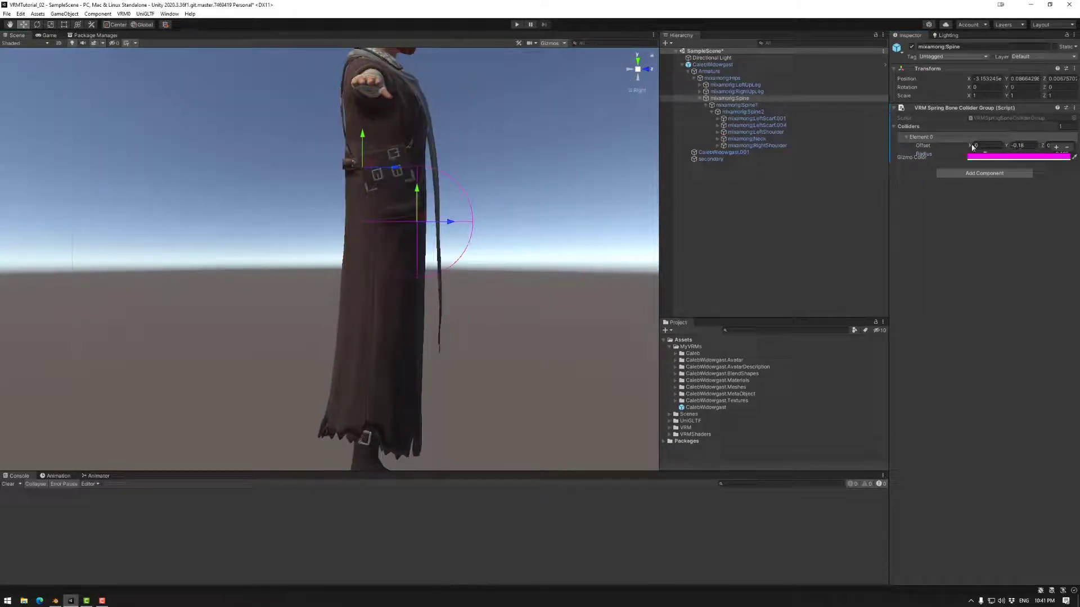
pyautogui.moveTo(1044, 146); pyautogui.dragTo(1042, 147)
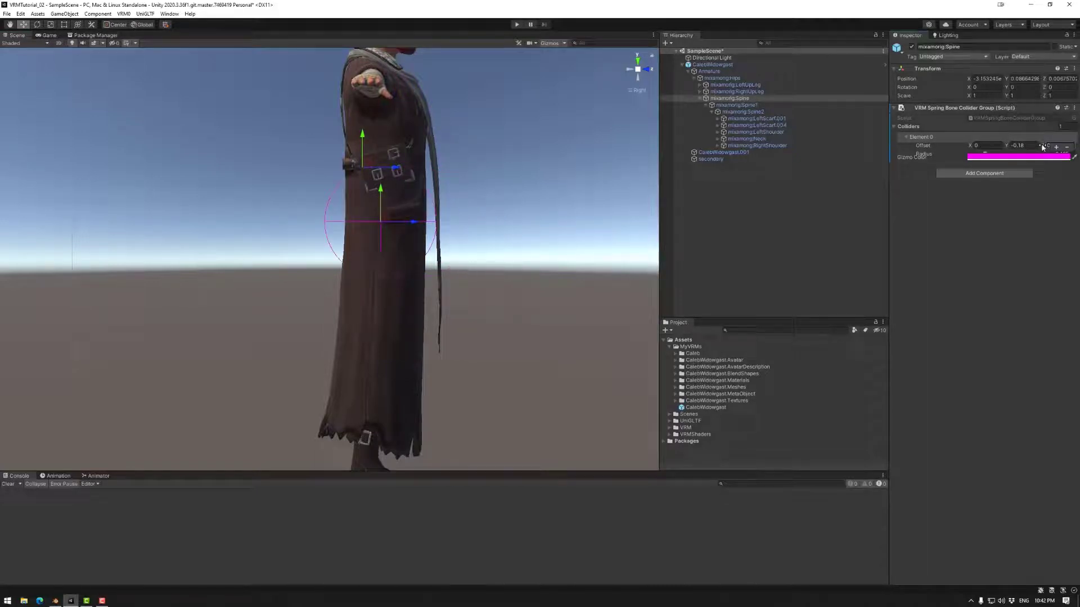
pyautogui.keyDown('alt'); pyautogui.moveTo(527, 269); pyautogui.dragTo(356, 302); pyautogui.keyUp('alt')
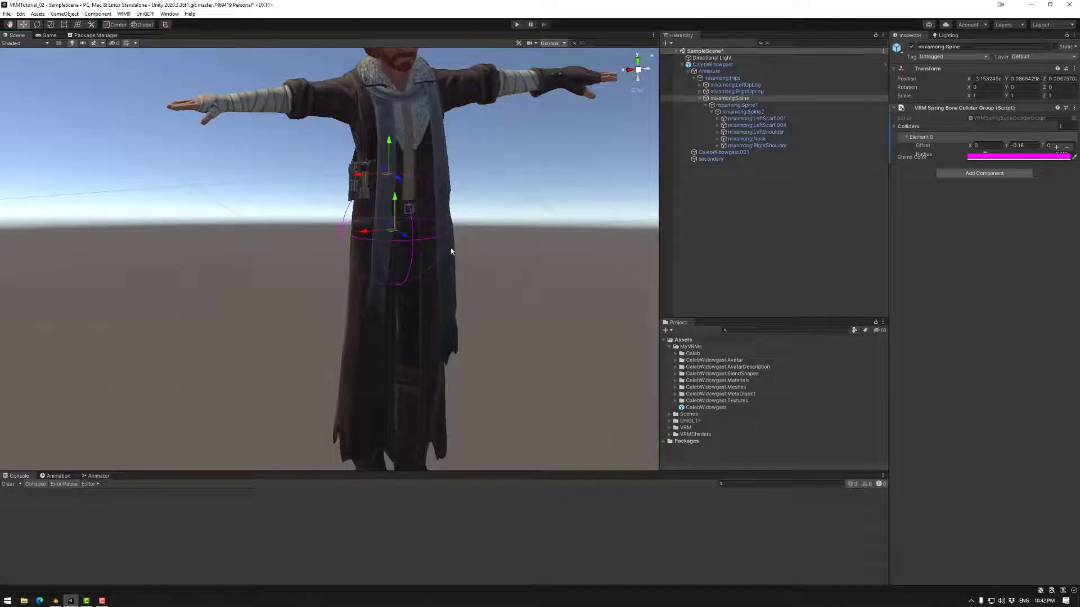
pyautogui.keyDown('alt'); pyautogui.moveTo(473, 268); pyautogui.dragTo(557, 257); pyautogui.keyUp('alt')
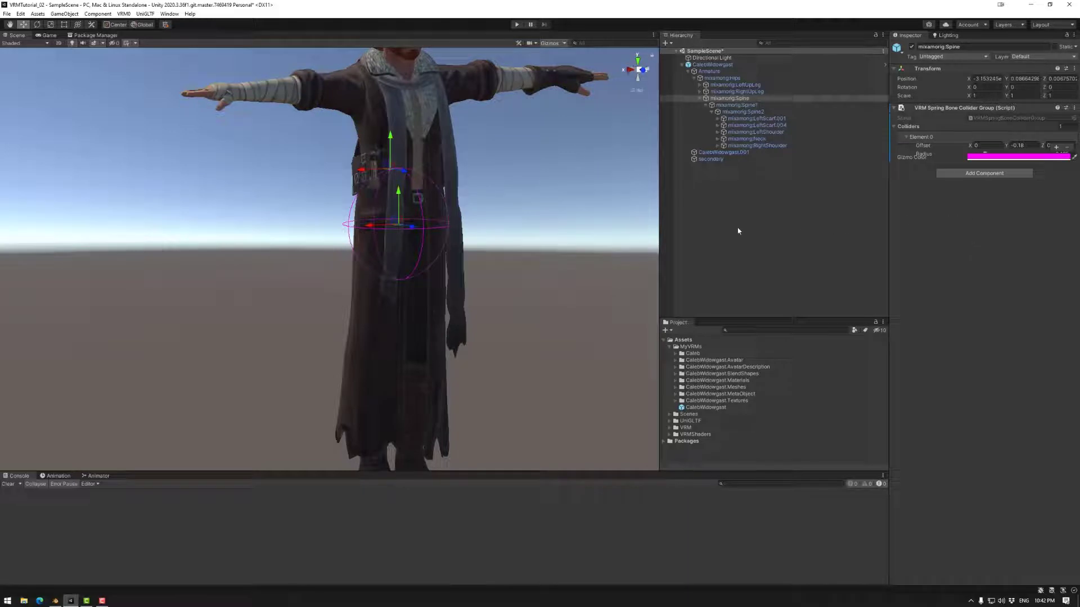
# Add a Collider Groups slot on secondary's spring bone and assign mixamorig:Spine to Element 0.
pyautogui.click(710, 159)
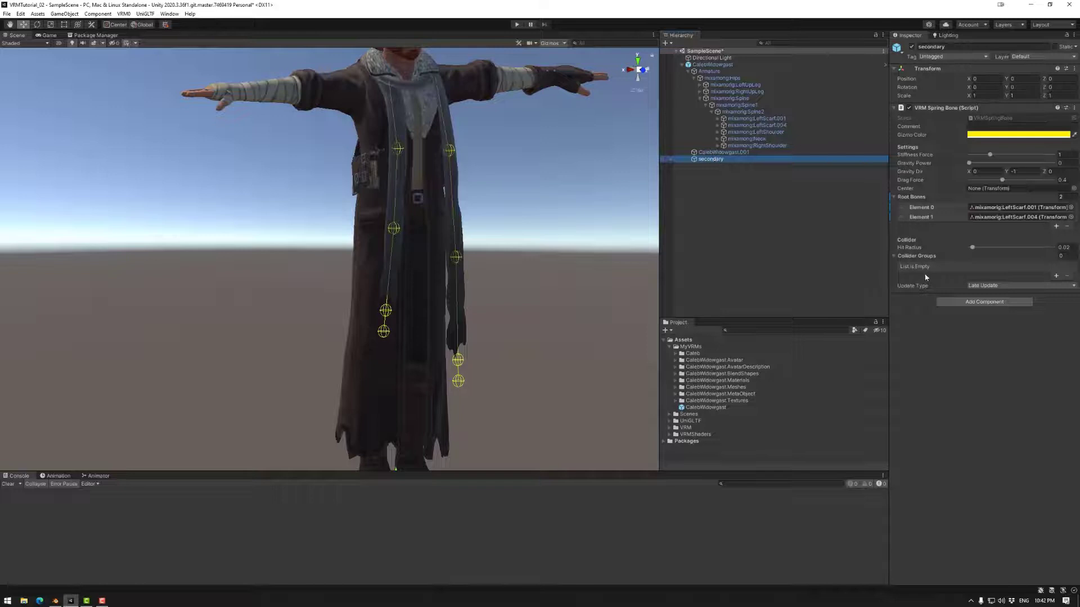
pyautogui.click(1056, 276)
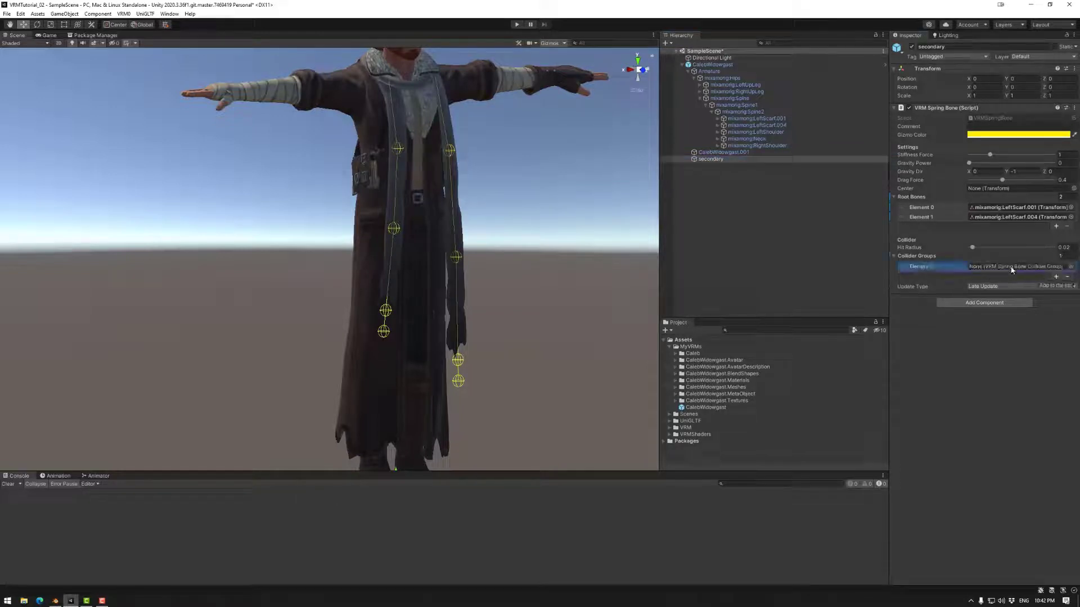
pyautogui.click(724, 99)
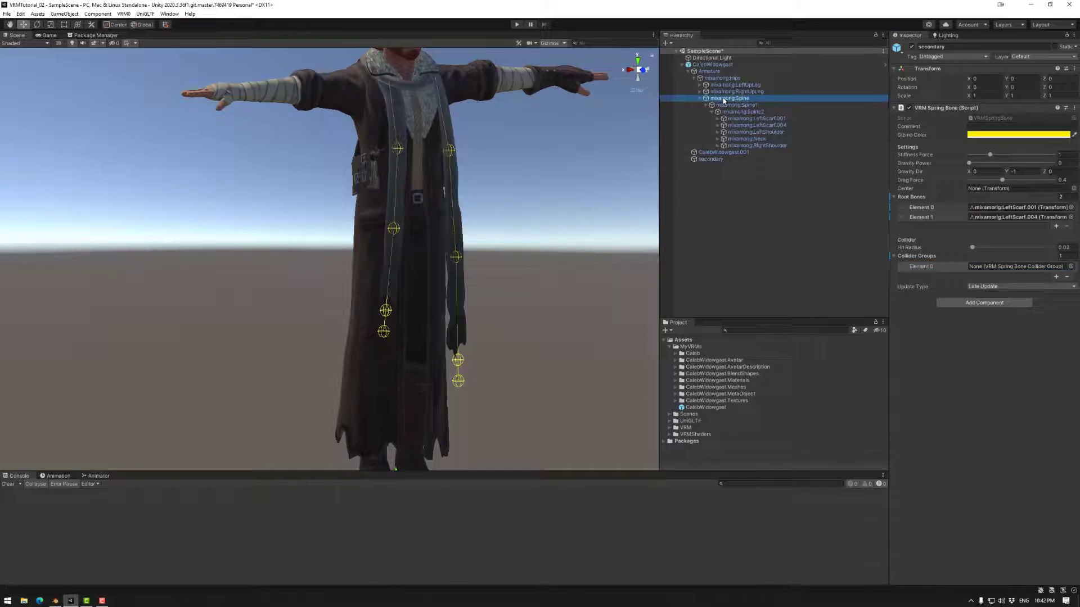
pyautogui.moveTo(724, 100); pyautogui.dragTo(1001, 269)
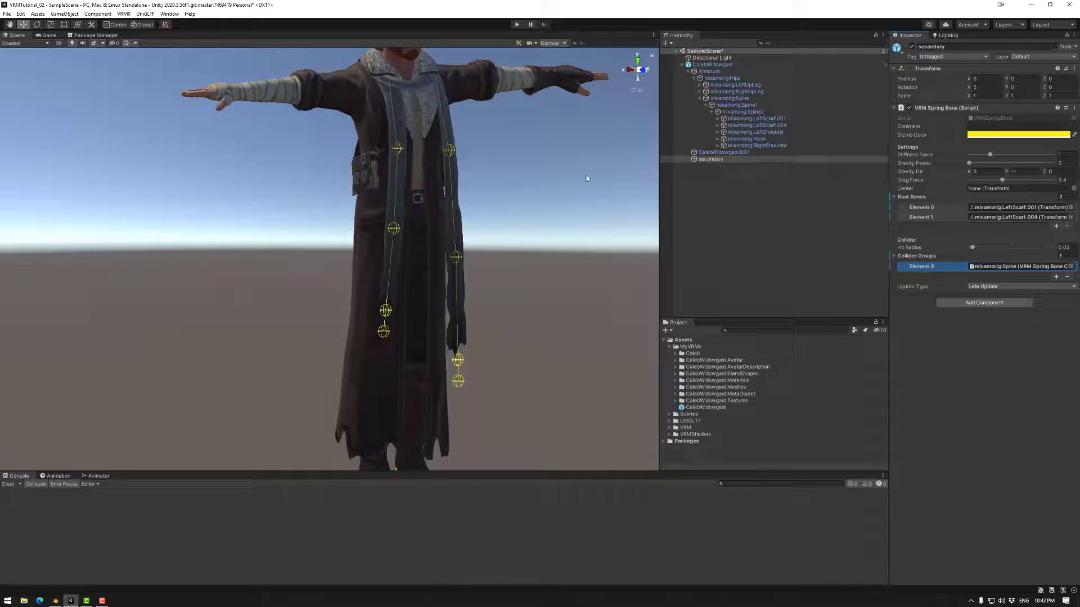
# In Play mode, drag CalebWidowgast along X in the Scene view to swing the scarf.
pyautogui.click(517, 24)
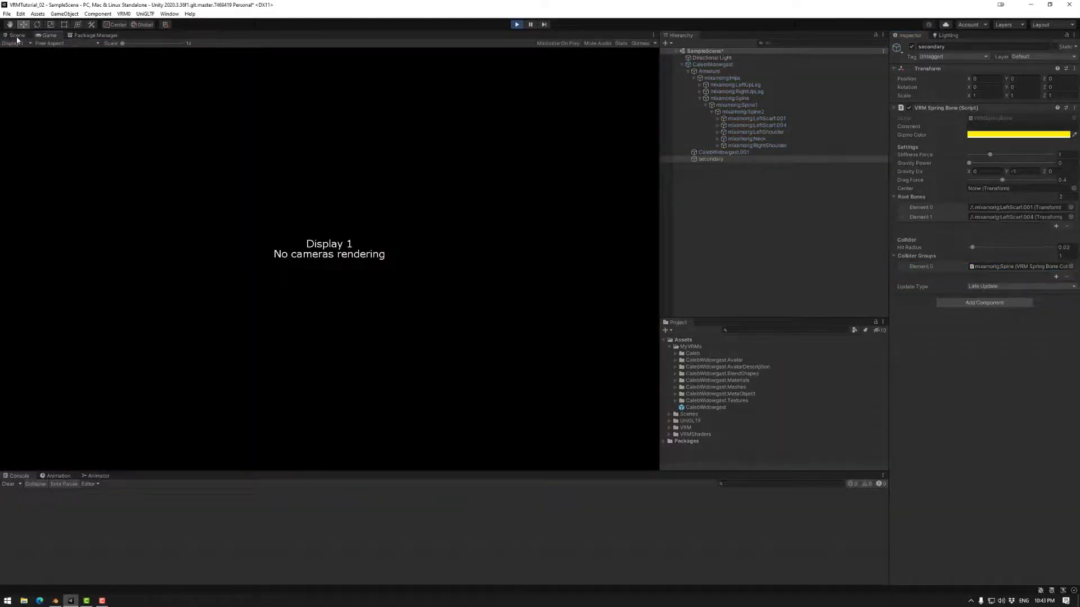
pyautogui.click(17, 37)
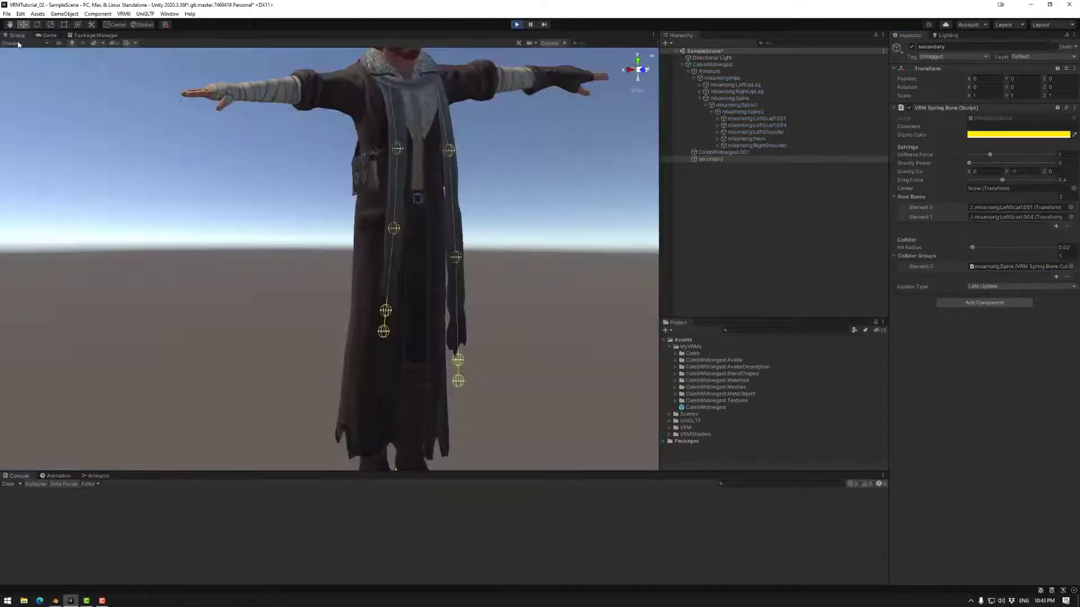
pyautogui.click(713, 65)
pyautogui.moveTo(388, 247); pyautogui.dragTo(454, 214)
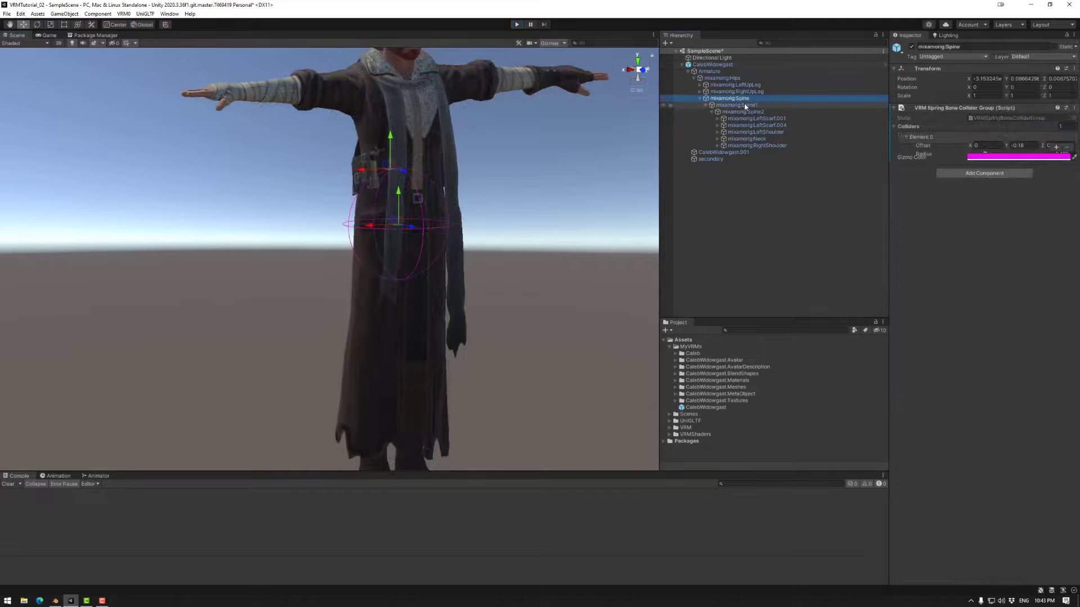
# Adjust the Spine collider's Offset Y to move the sphere up to the chest.
pyautogui.click(1007, 145)
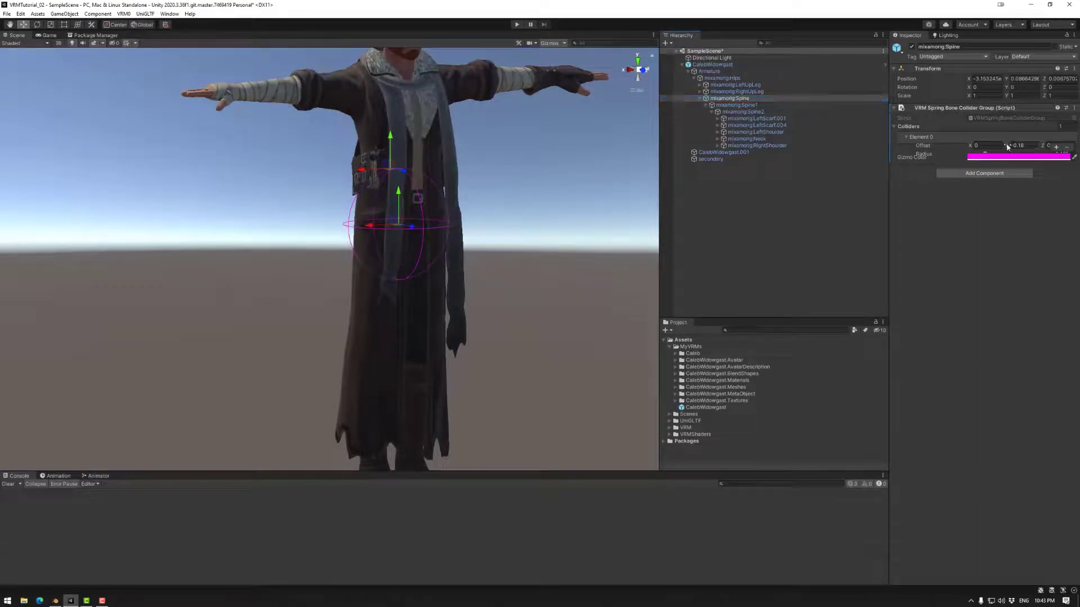
pyautogui.moveTo(1007, 145); pyautogui.dragTo(1011, 146)
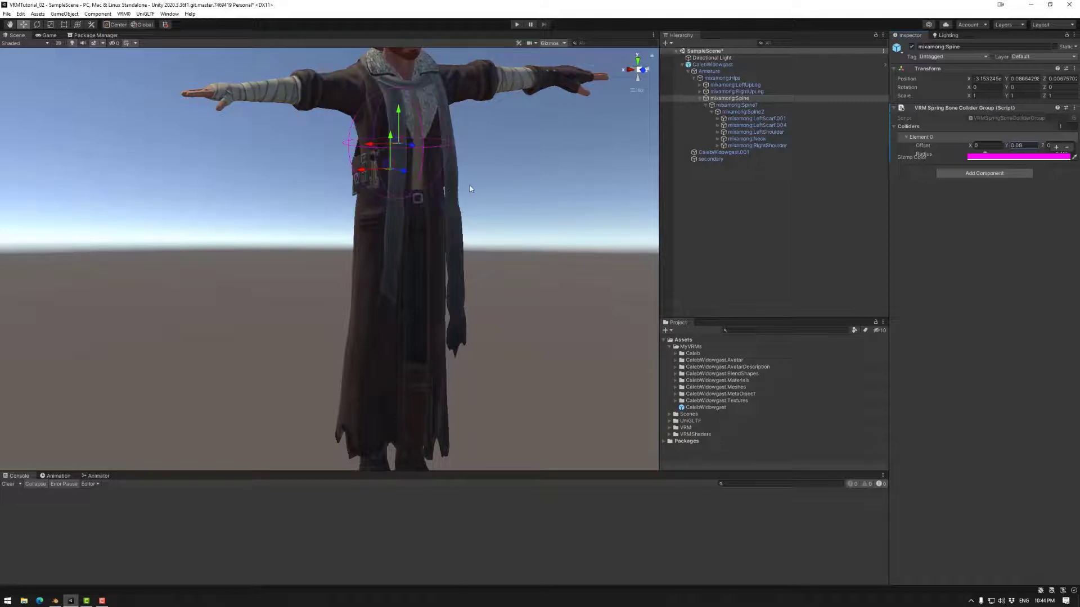
pyautogui.keyDown('alt'); pyautogui.moveTo(484, 169); pyautogui.dragTo(498, 127); pyautogui.keyUp('alt')
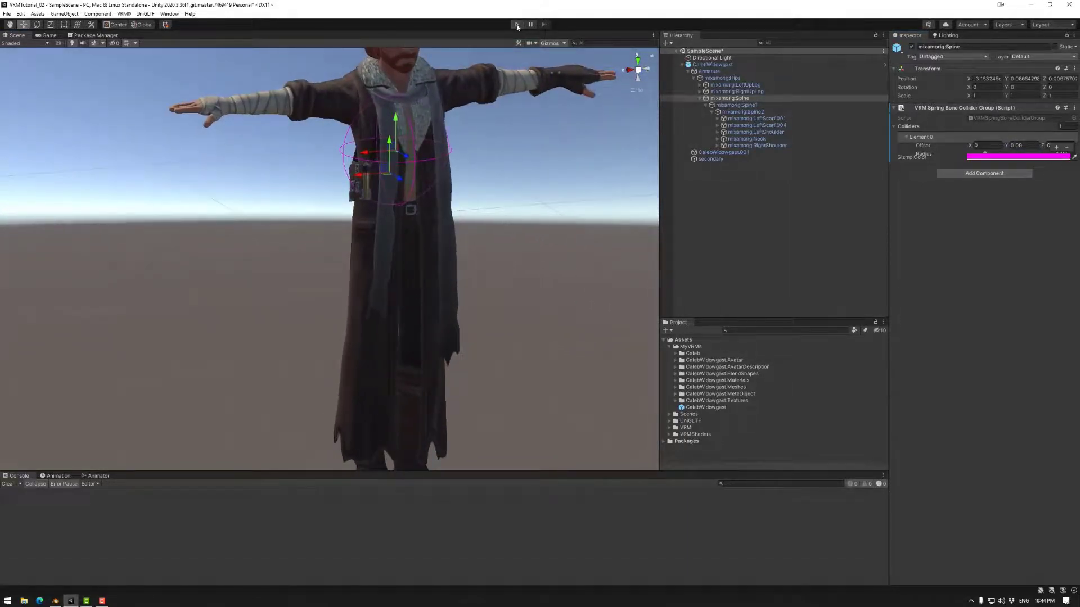
# Enter Play mode and move CalebWidowgast along Z in the Scene view to swing the scarf.
pyautogui.hotkey('ctrl', 'p')
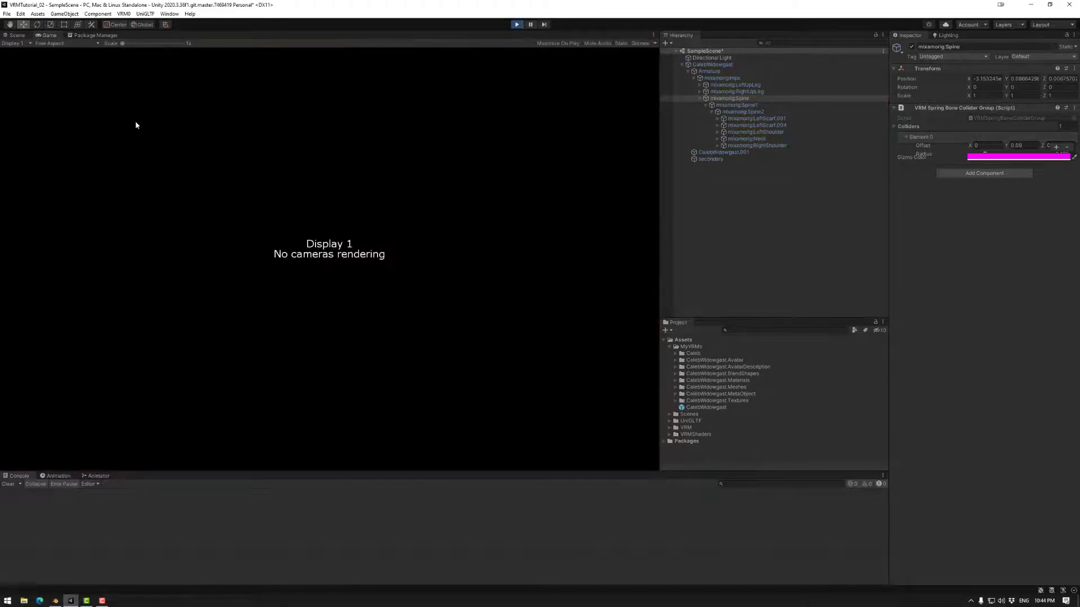
pyautogui.click(16, 35)
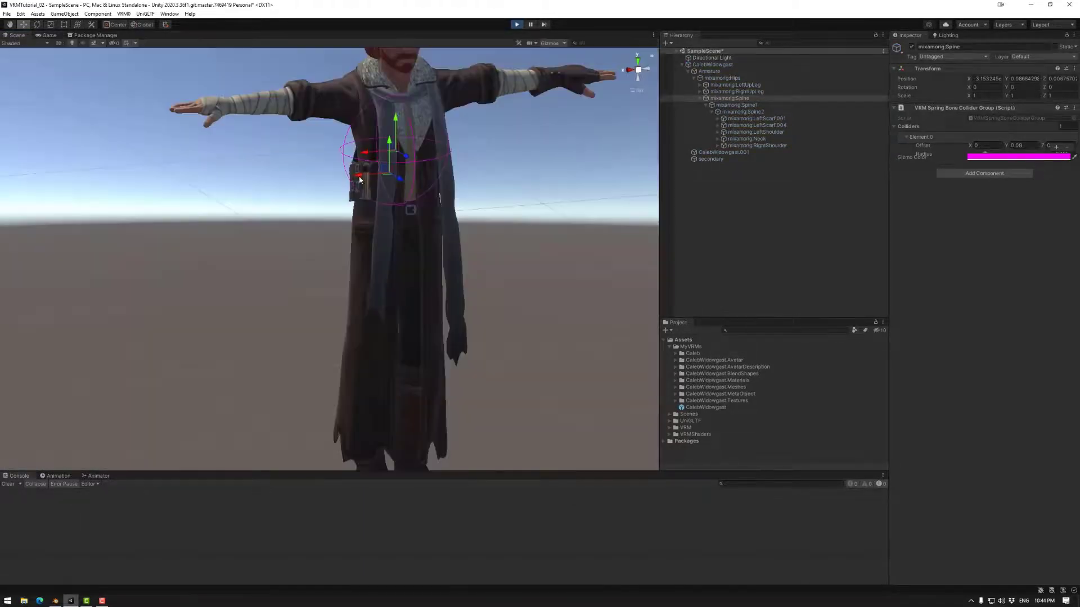
pyautogui.click(715, 65)
pyautogui.moveTo(411, 260); pyautogui.dragTo(372, 260)
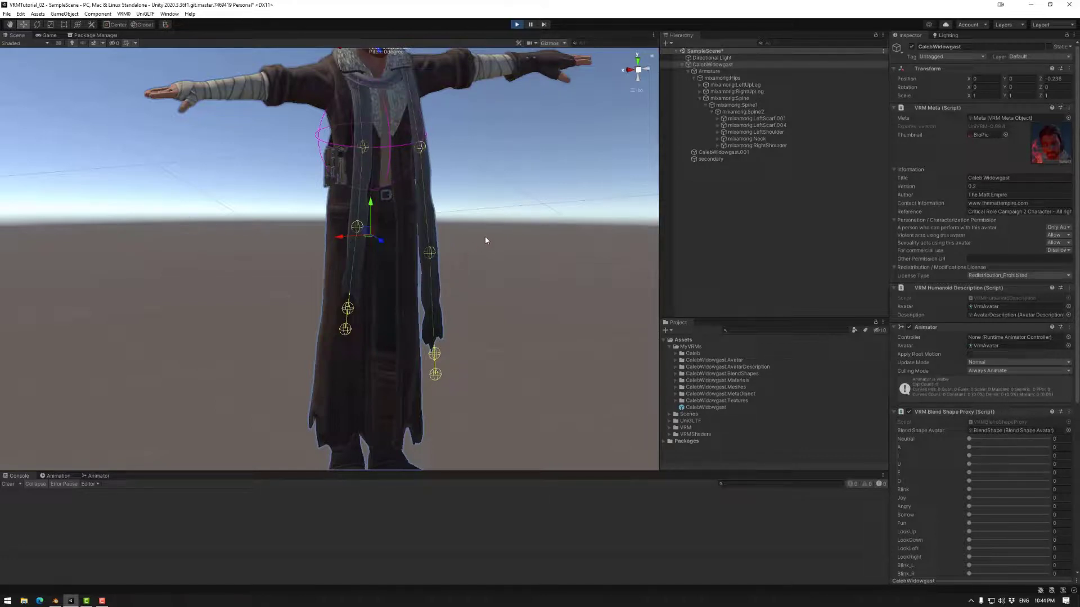
# Replay the scene and shake CalebWidowgast sideways to check the scarf swing, then stop.
pyautogui.click(516, 26)
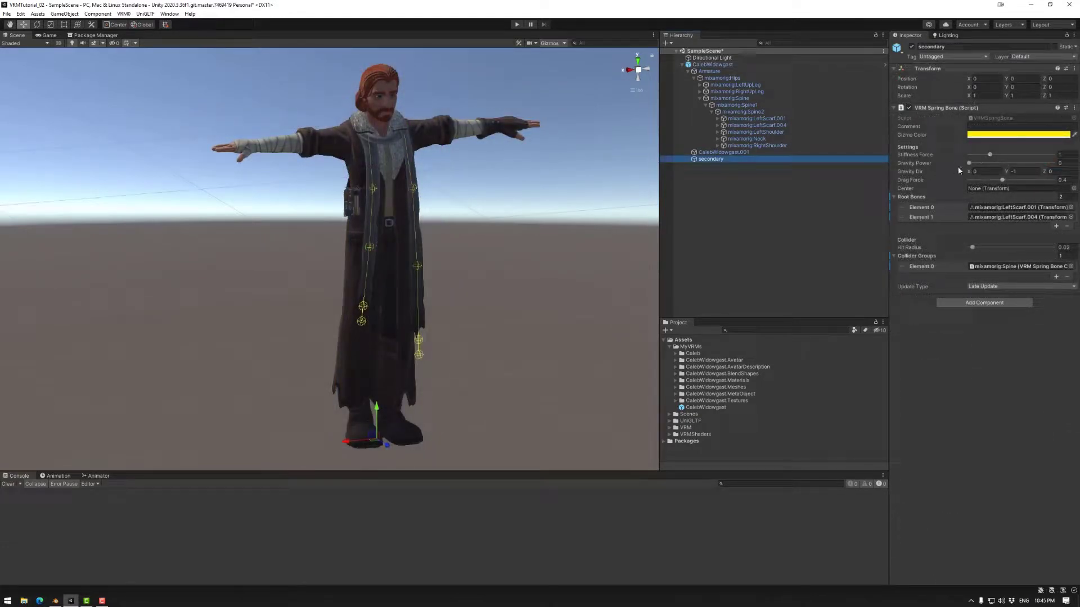
pyautogui.hotkey('ctrl', 'p')
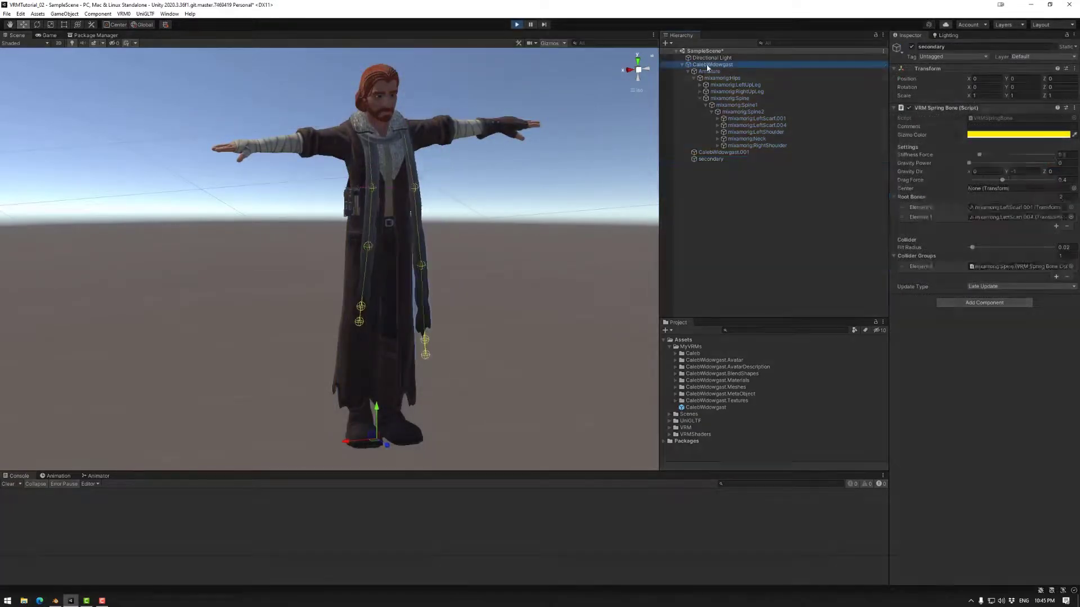
pyautogui.moveTo(353, 258); pyautogui.dragTo(232, 268)
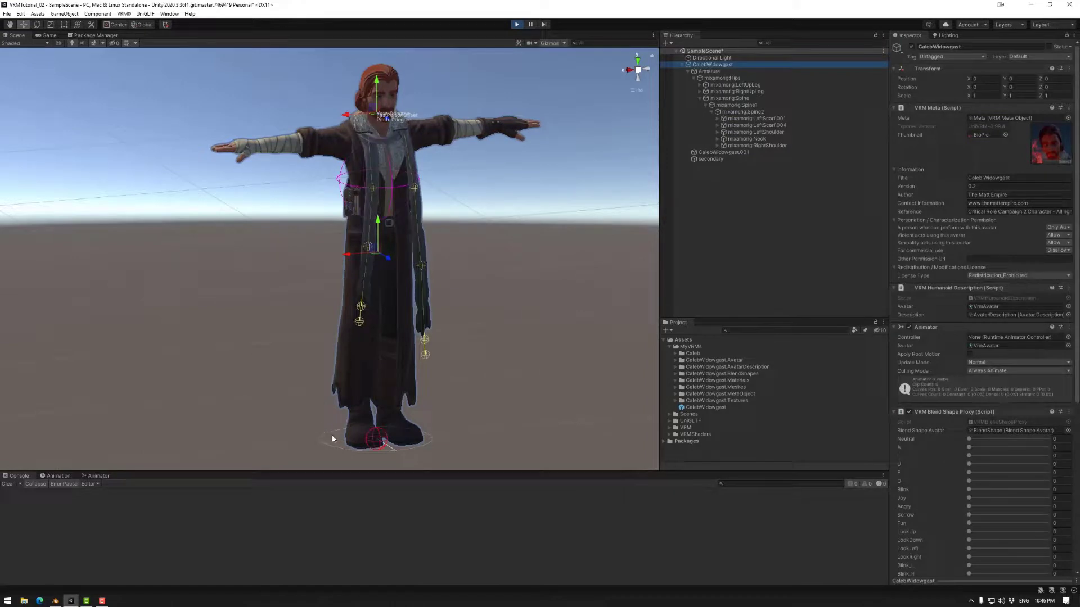
pyautogui.moveTo(355, 272); pyautogui.dragTo(397, 264)
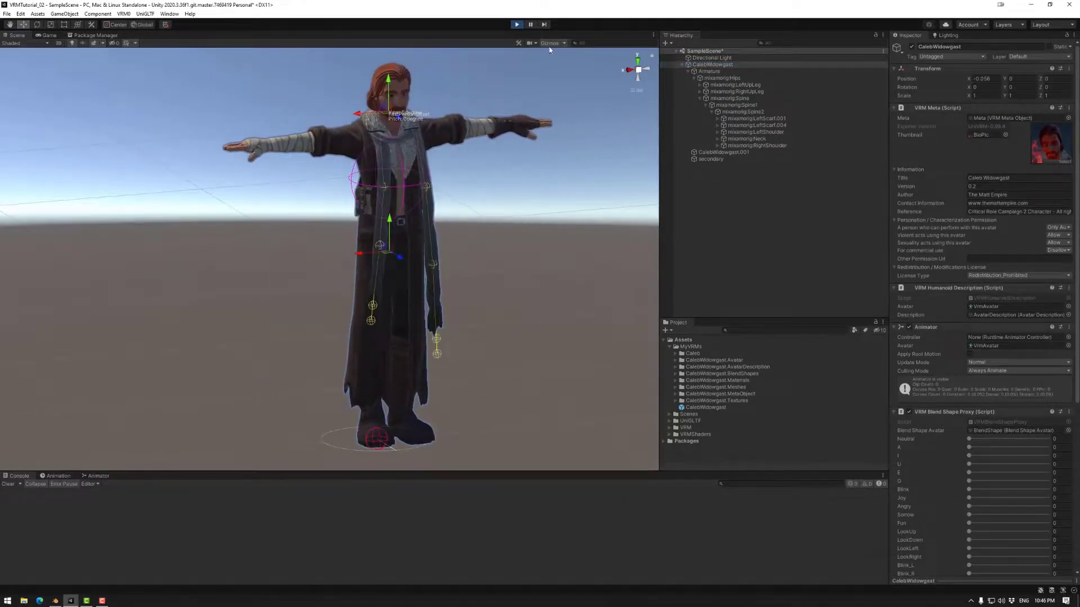
pyautogui.click(516, 24)
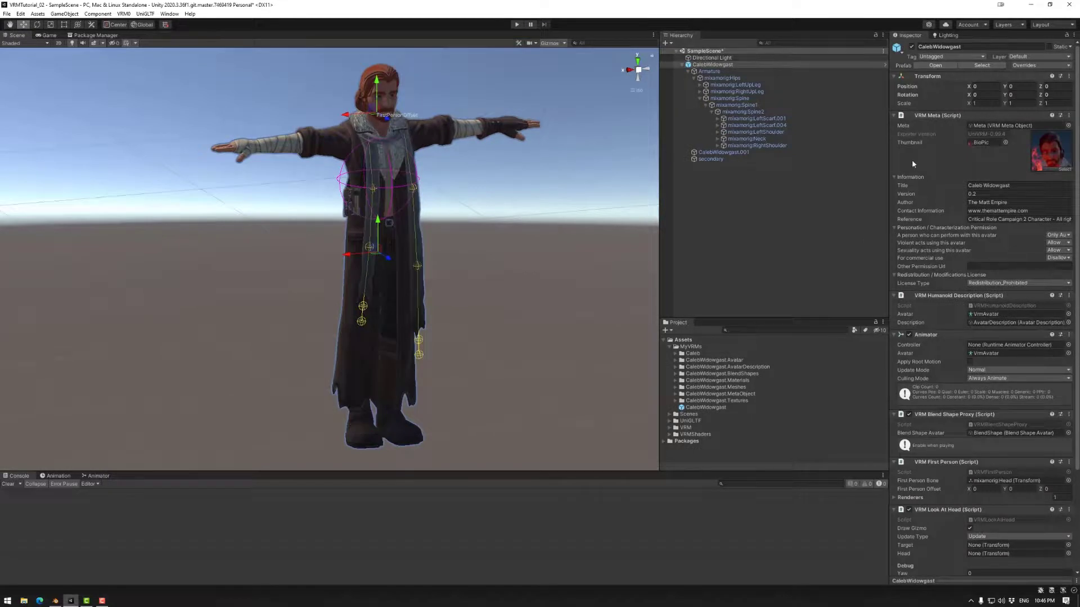
# Set the secondary spring bone's Stiffness Force to 0.5 and test the swing in Play mode.
pyautogui.click(710, 160)
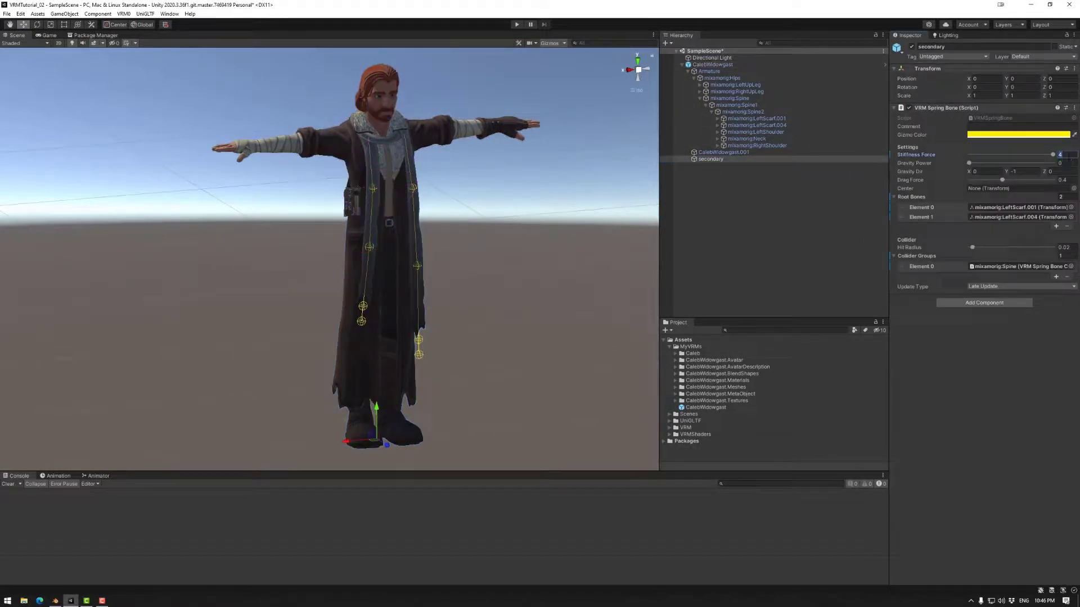
pyautogui.press('BackSpace')
pyautogui.press('Return')
pyautogui.hotkey('ctrl', 'p')
pyautogui.click(352, 257)
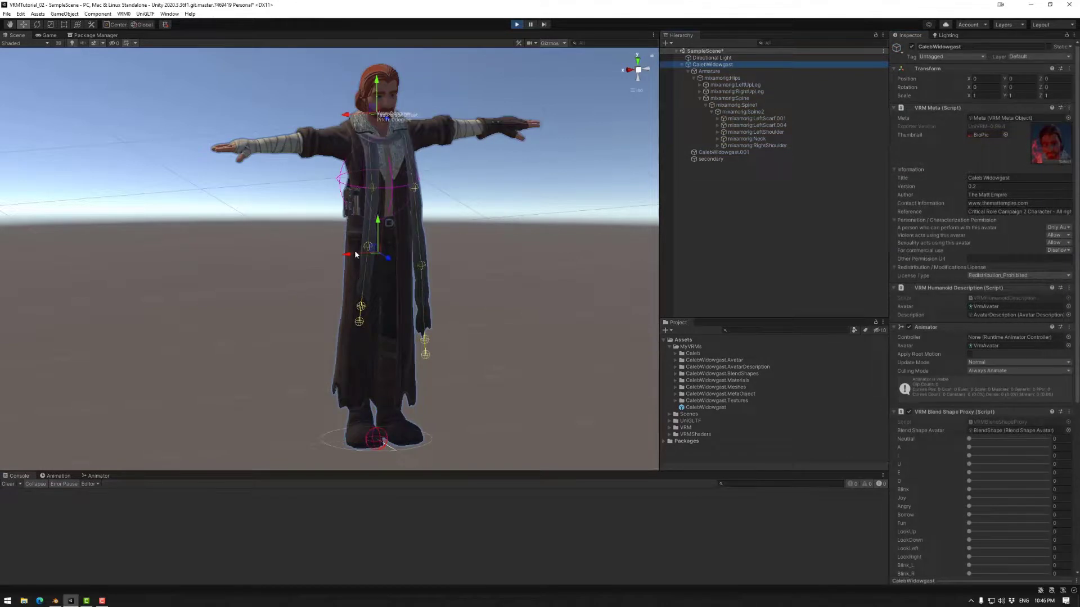
pyautogui.moveTo(352, 257); pyautogui.dragTo(419, 255)
pyautogui.hotkey('ctrl', 'p')
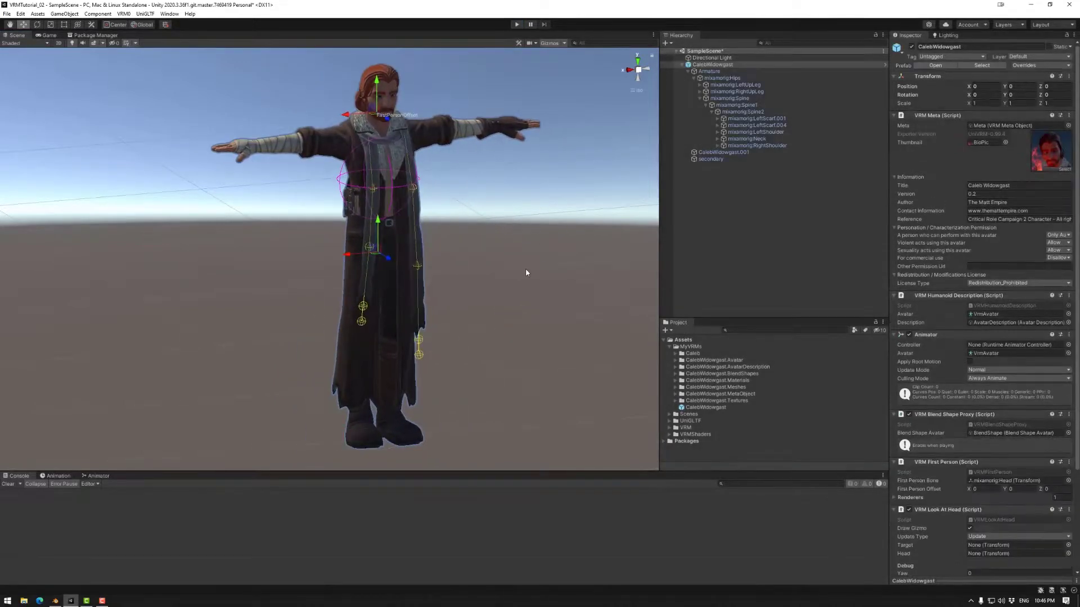
# Set the secondary spring bone's Drag Force to 0.4 and Hit Radius to 0.03.
pyautogui.click(559, 322)
pyautogui.click(710, 159)
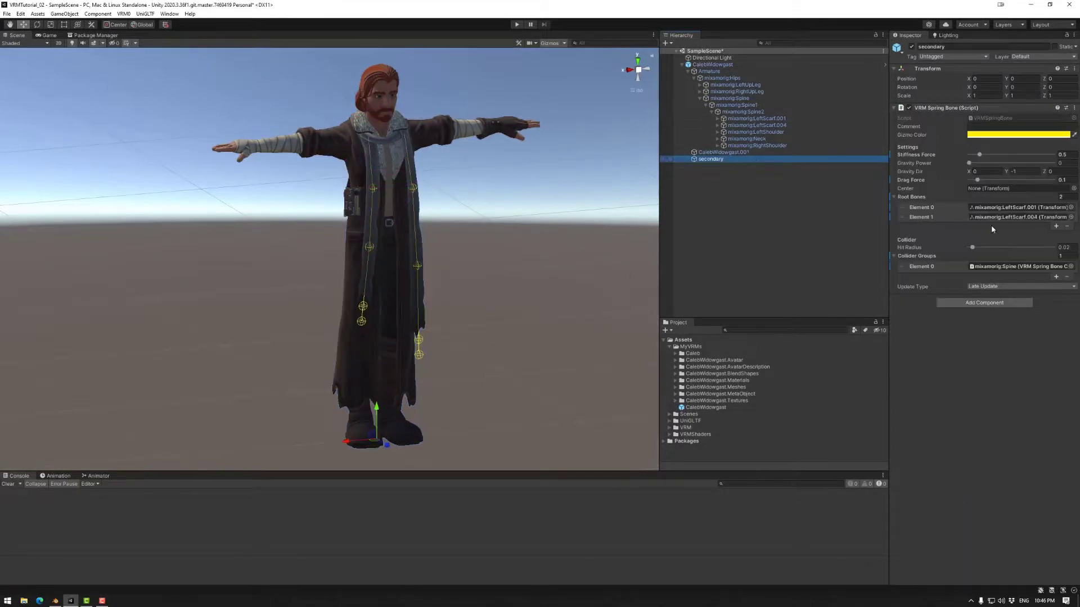
pyautogui.click(1062, 180)
pyautogui.write('0.4')
pyautogui.press('Tab')
pyautogui.moveTo(972, 248); pyautogui.dragTo(975, 249)
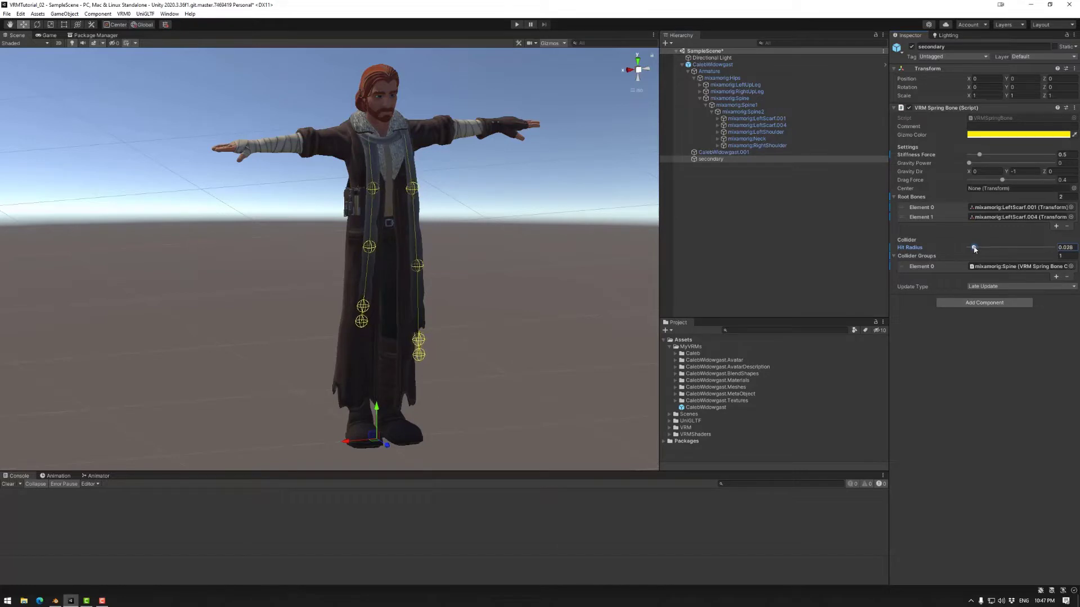
pyautogui.doubleClick(711, 159)
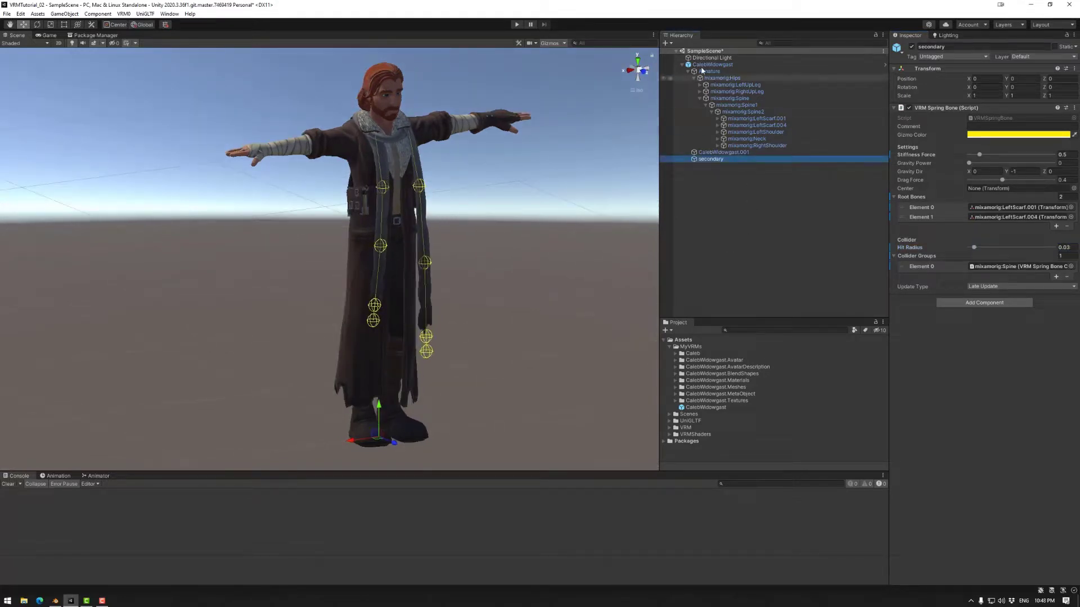
# Export CalebWidowgast via VRM0 > Export to VRM 0.x, saving over CalebWidowgast.vrm in the VRM folder.
pyautogui.click(725, 65)
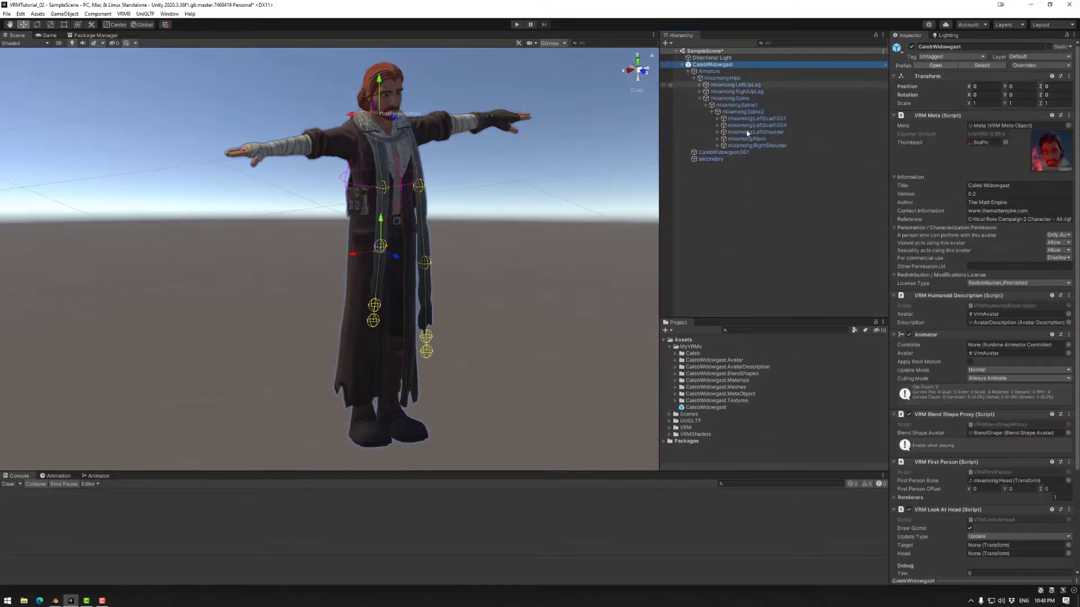
pyautogui.click(124, 13)
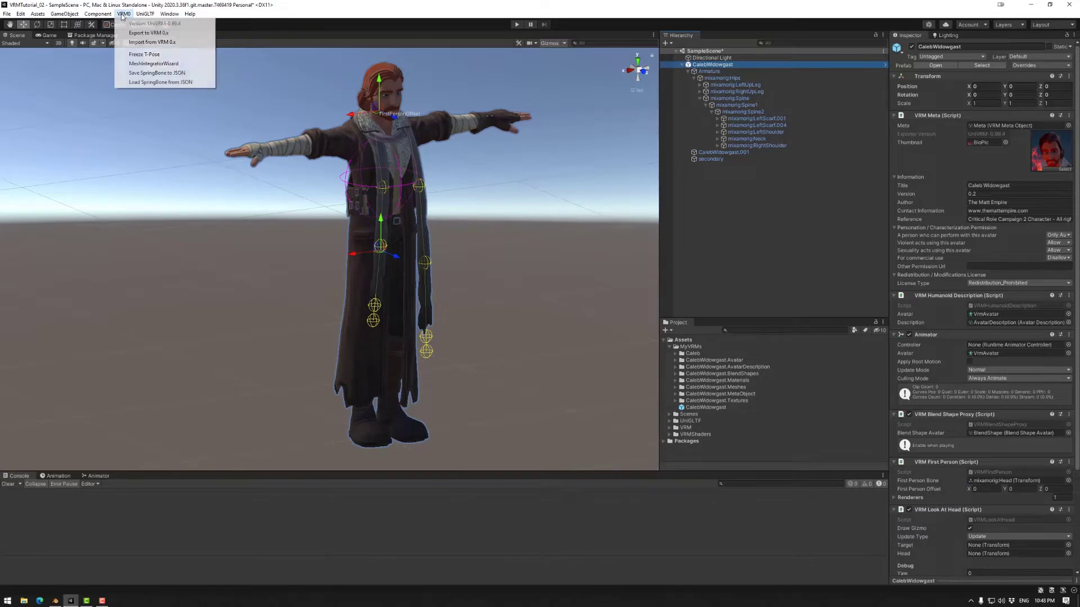
pyautogui.click(150, 33)
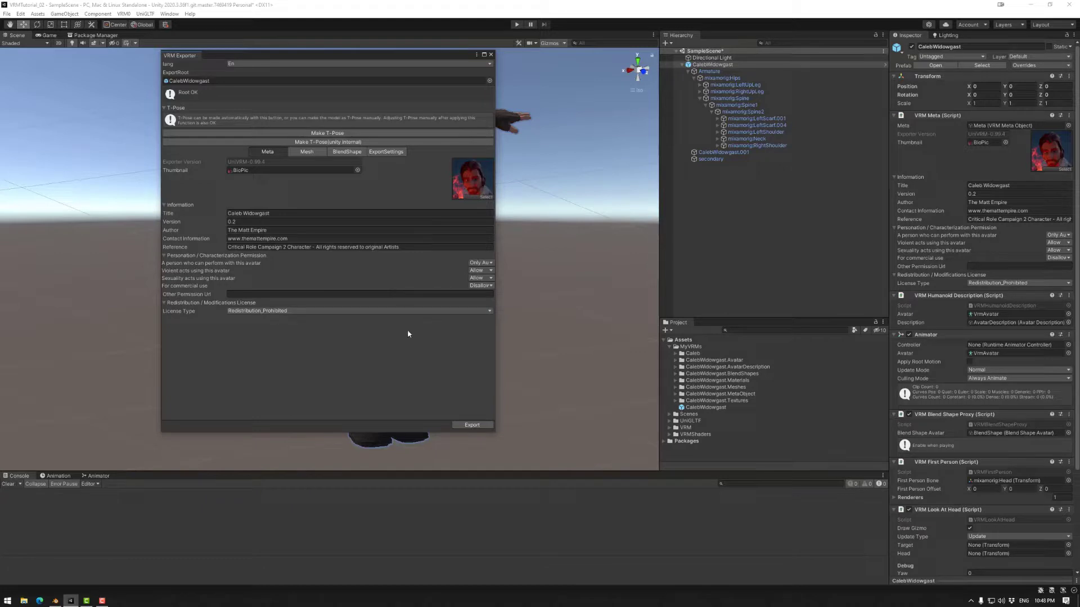
pyautogui.click(480, 429)
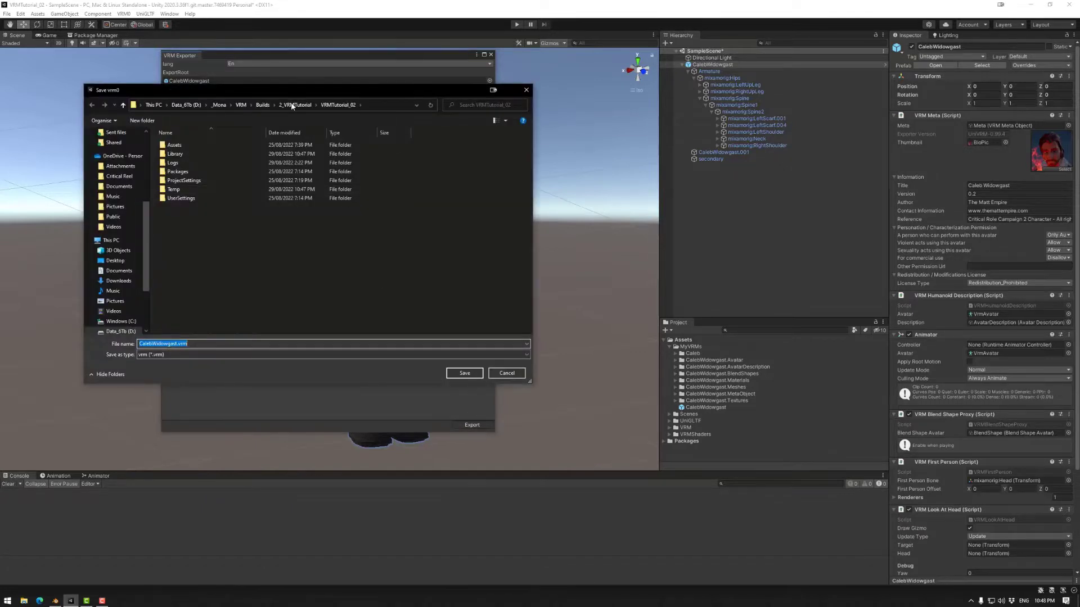
pyautogui.click(240, 104)
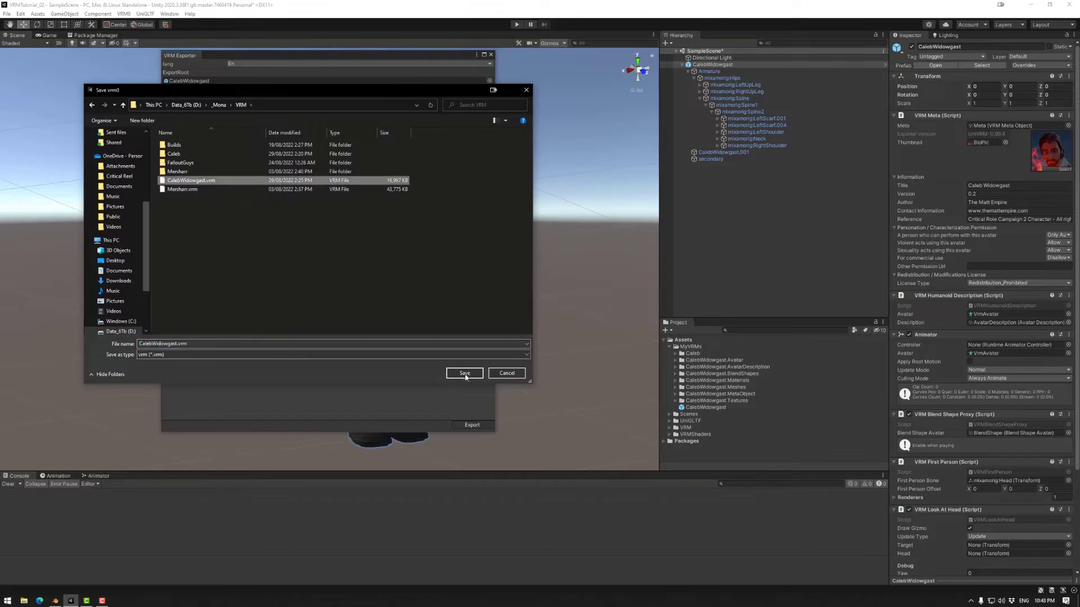
pyautogui.click(465, 373)
pyautogui.click(560, 302)
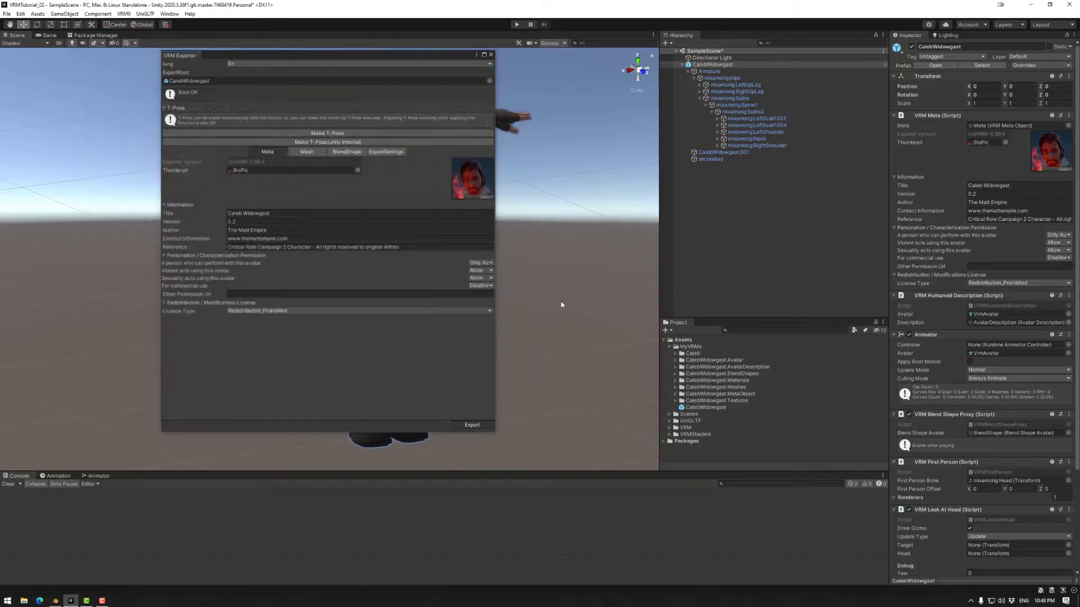